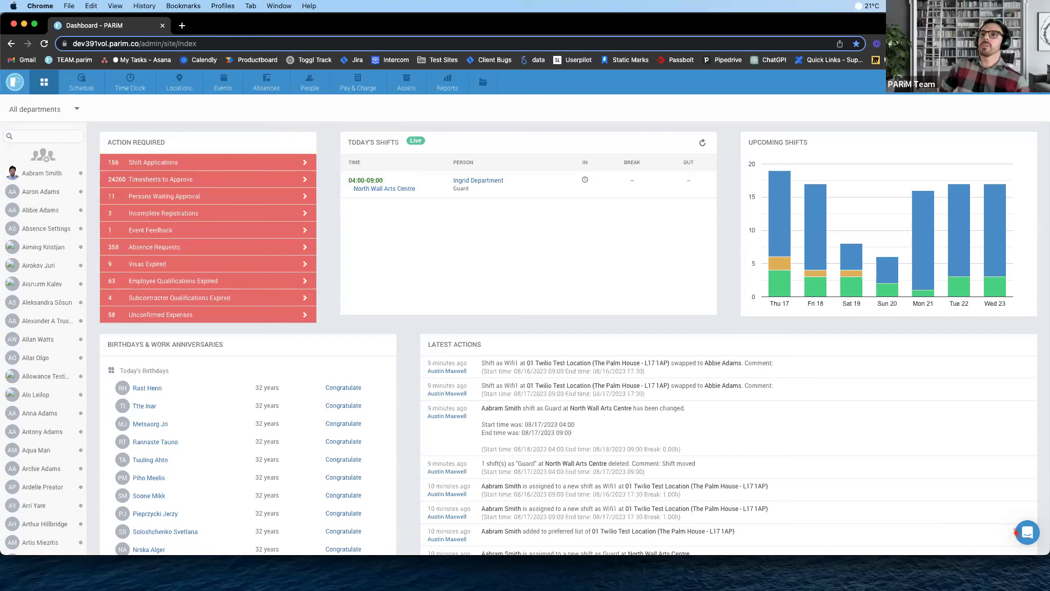
Open the schedule calendar
mouse_move(95, 93)
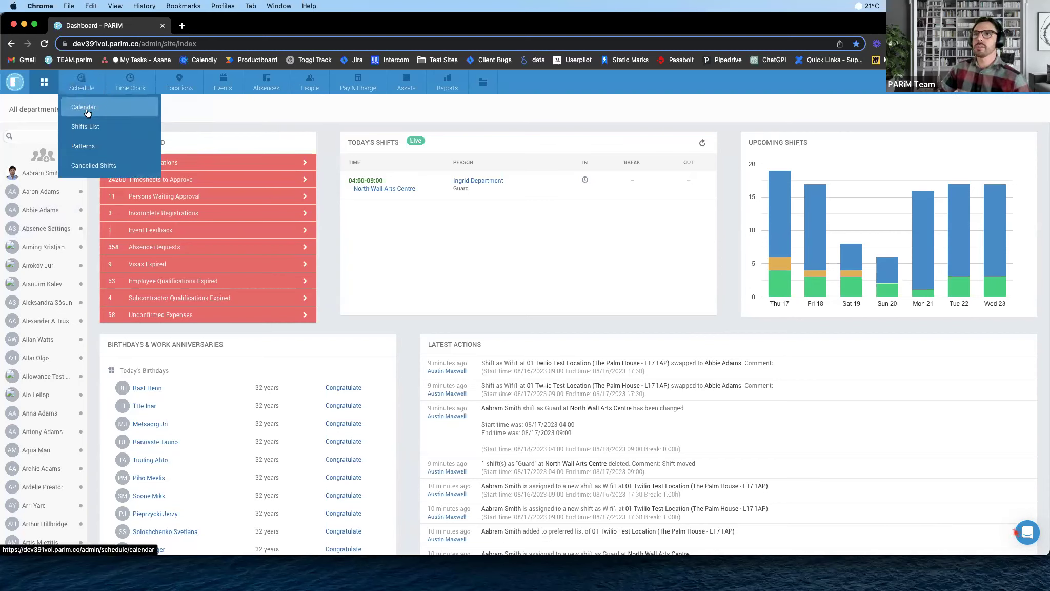
left_click(78, 106)
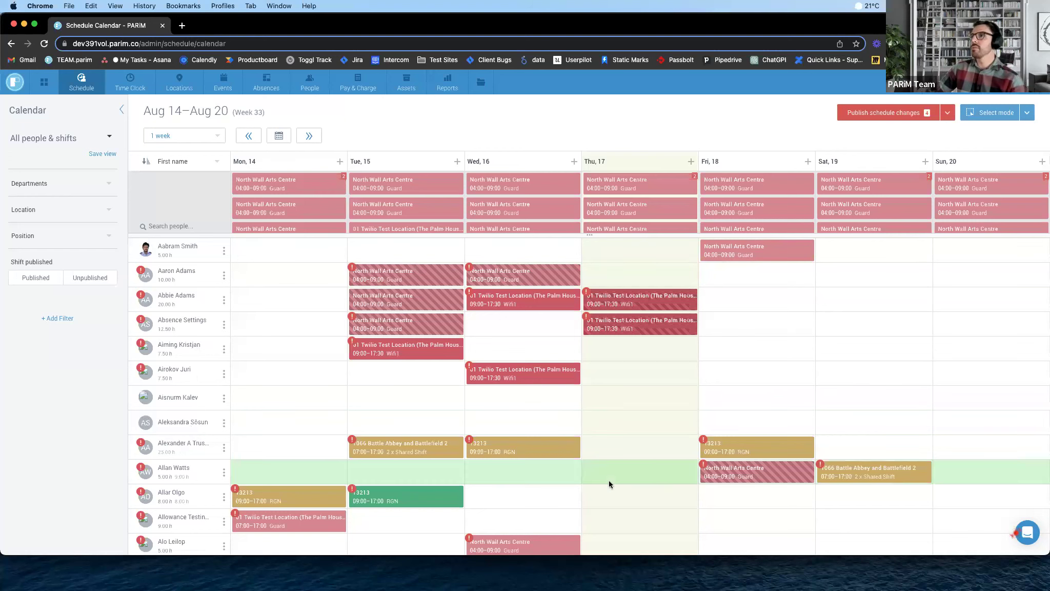
mouse_move(411, 278)
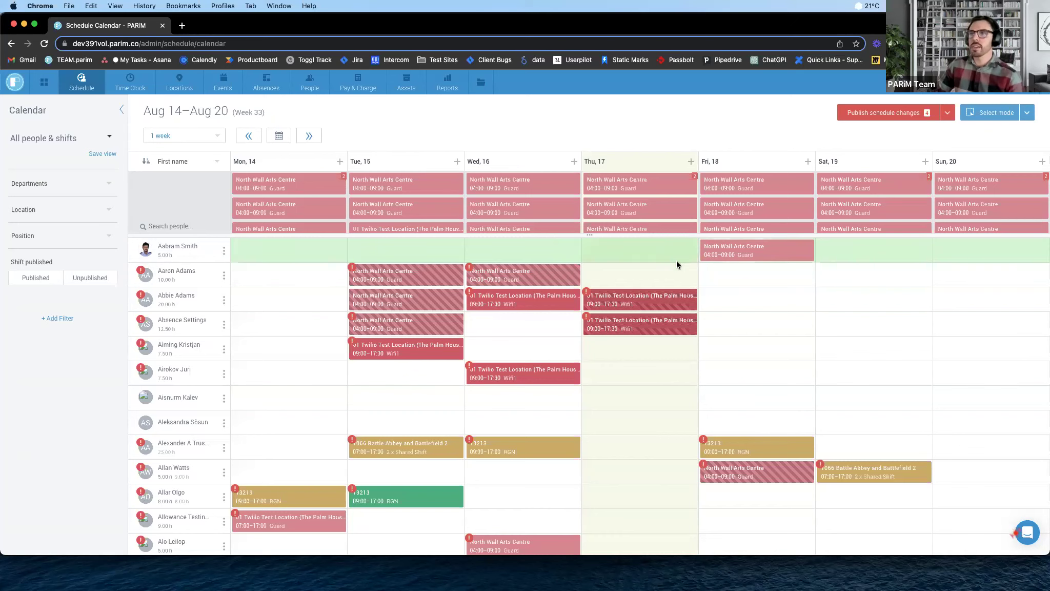
left_click(633, 249)
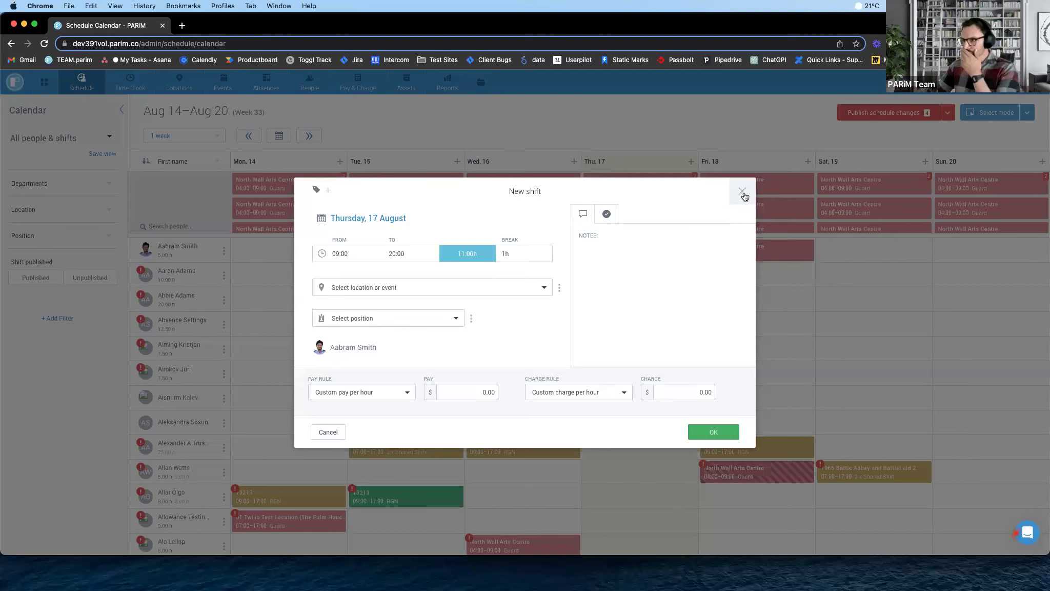
left_click(743, 193)
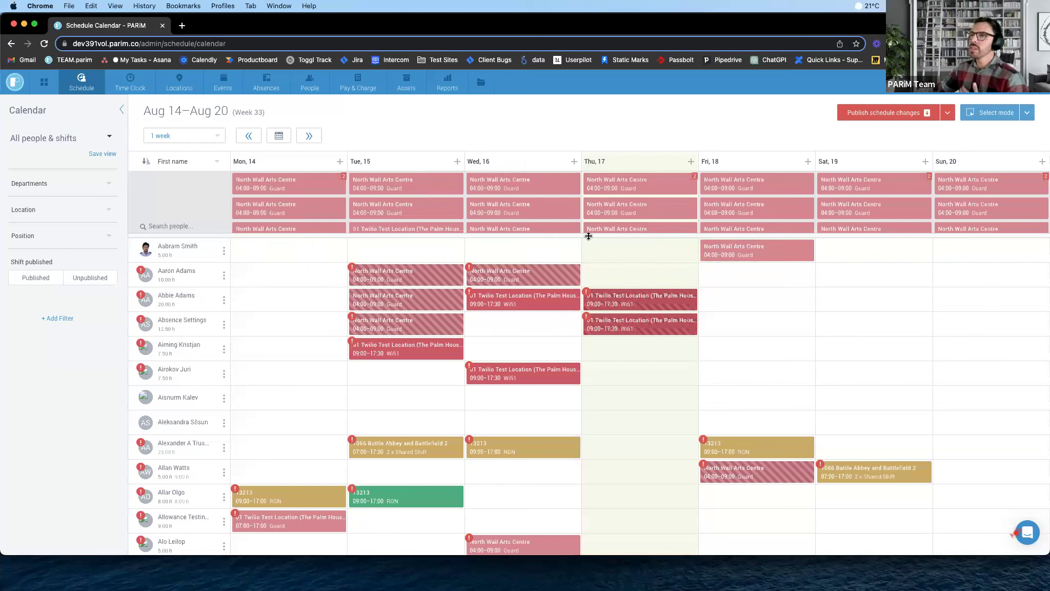
left_click_drag(588, 236, 587, 386)
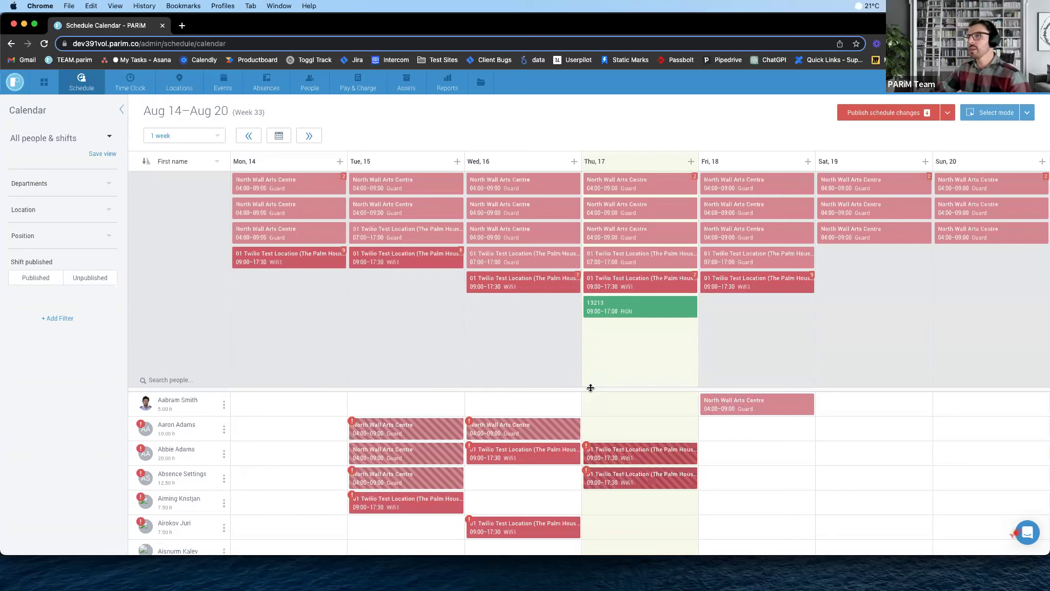
double_click(524, 341)
left_click(743, 200)
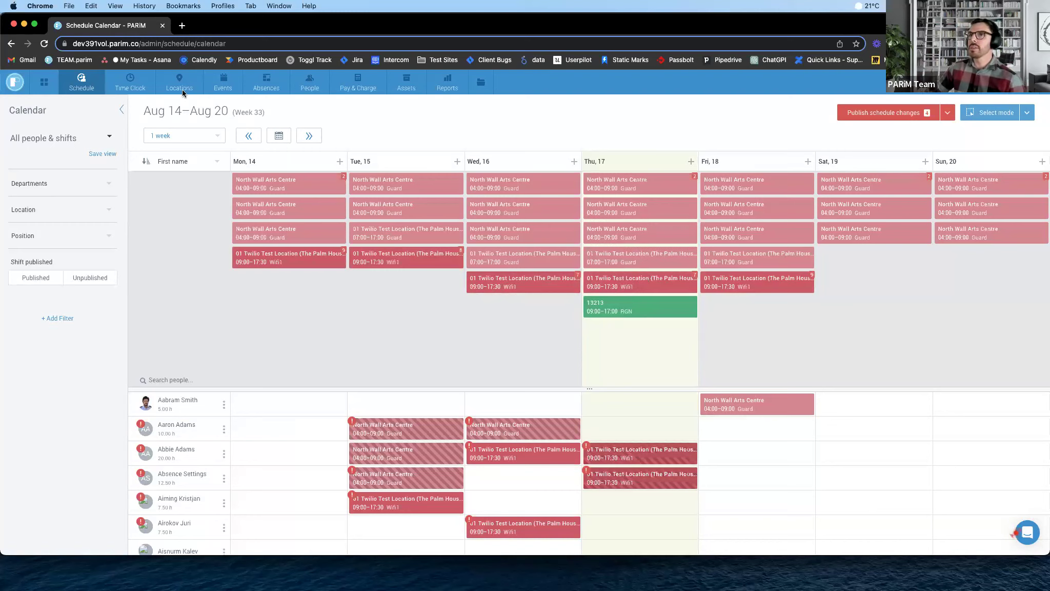
left_click(46, 43)
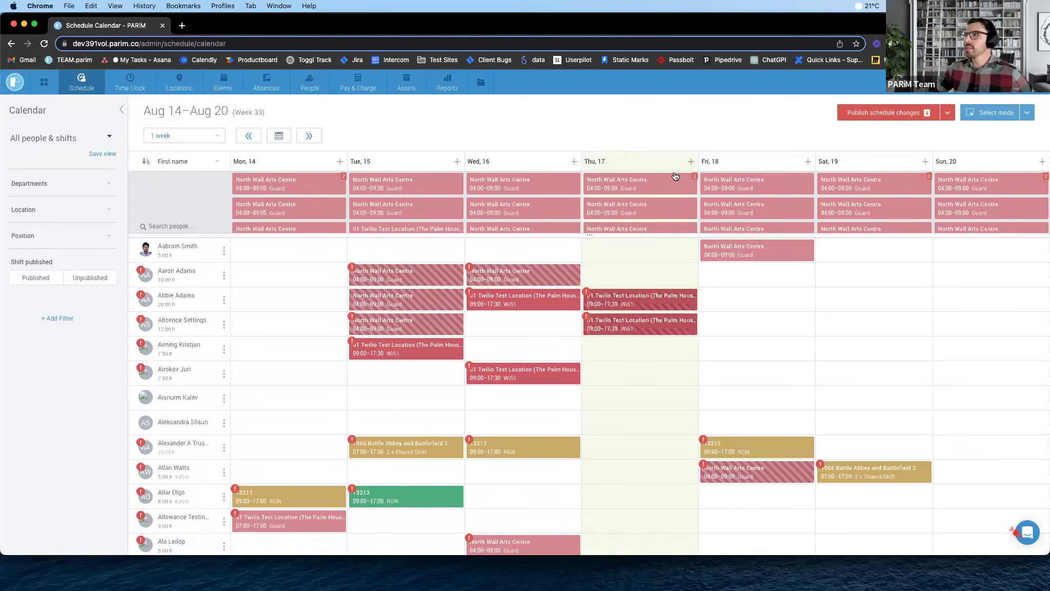
Start a new open shift for Thursday, 17 August at 0001 First Hope Hospital with the position 1- Guard
left_click(691, 162)
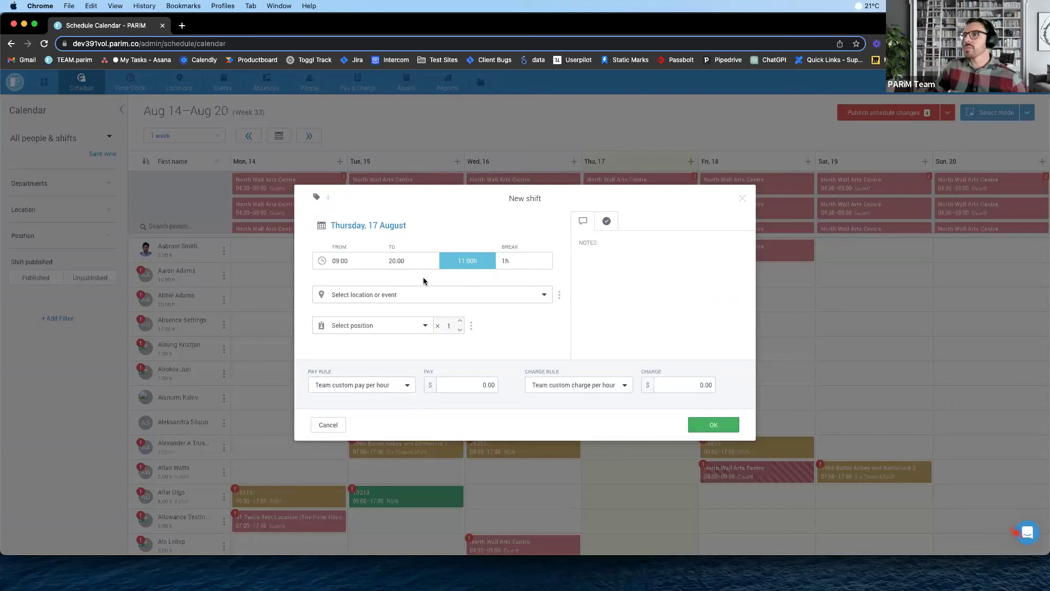
left_click(372, 295)
left_click(369, 314)
left_click(365, 327)
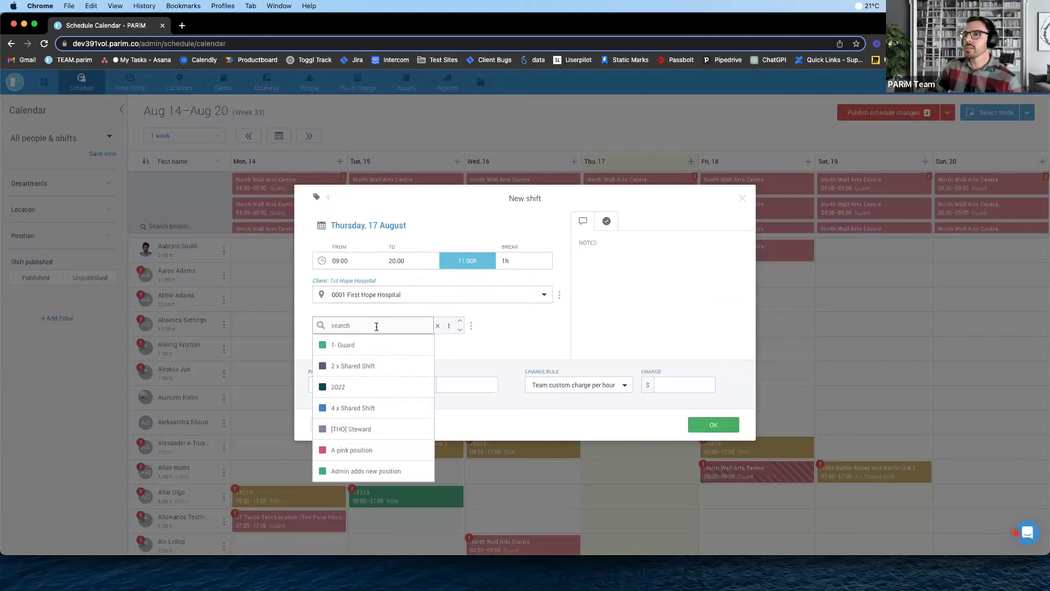
left_click(372, 343)
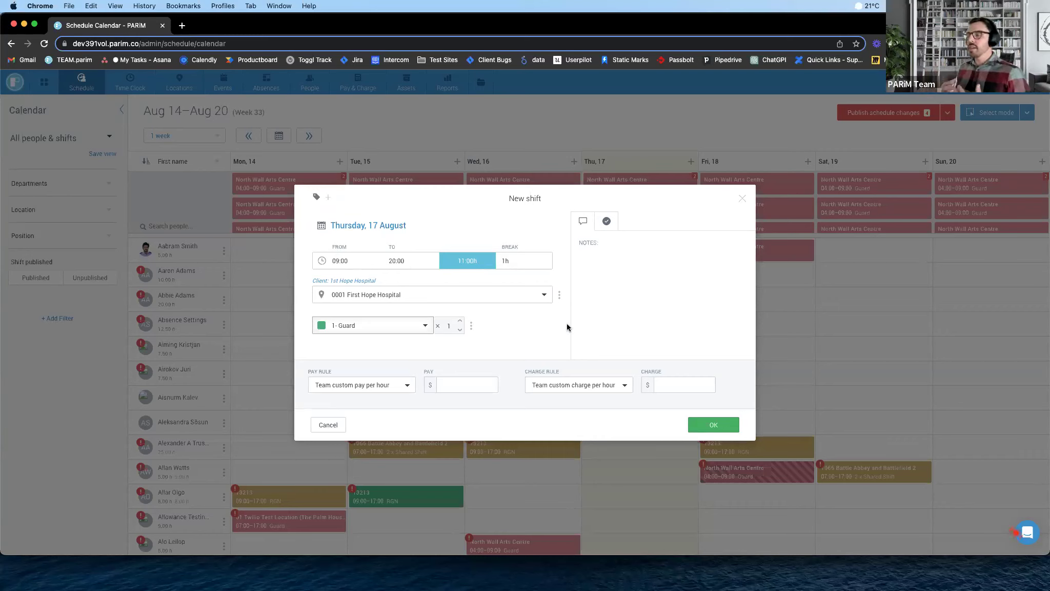
left_click(604, 269)
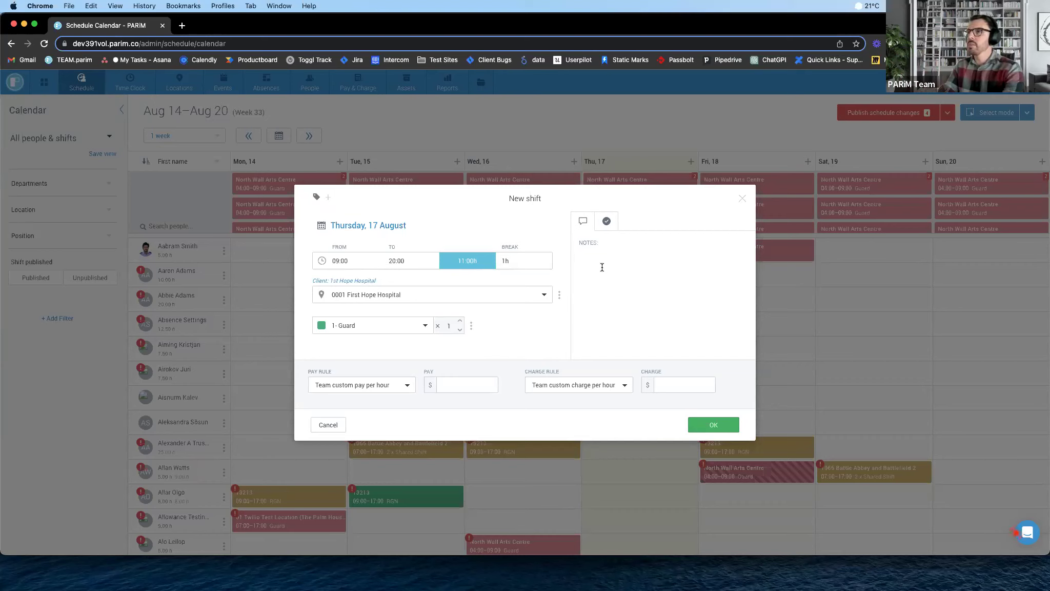
type("ddfds")
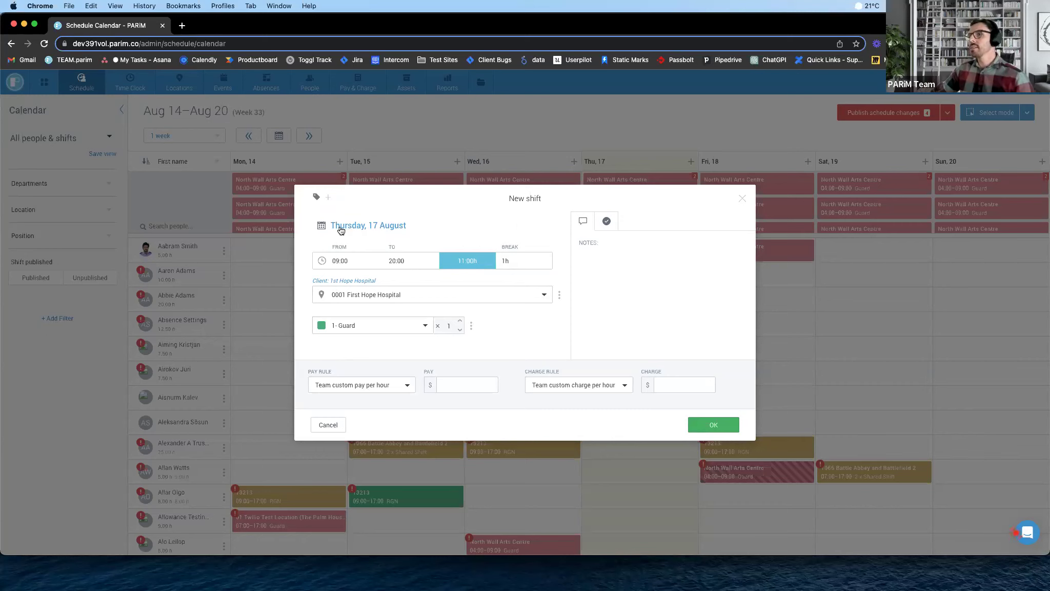
Add 18–22, 24, 29 and 31 August and 14, 16 and 20–22 September 2023 to the new shift's dates
left_click(356, 226)
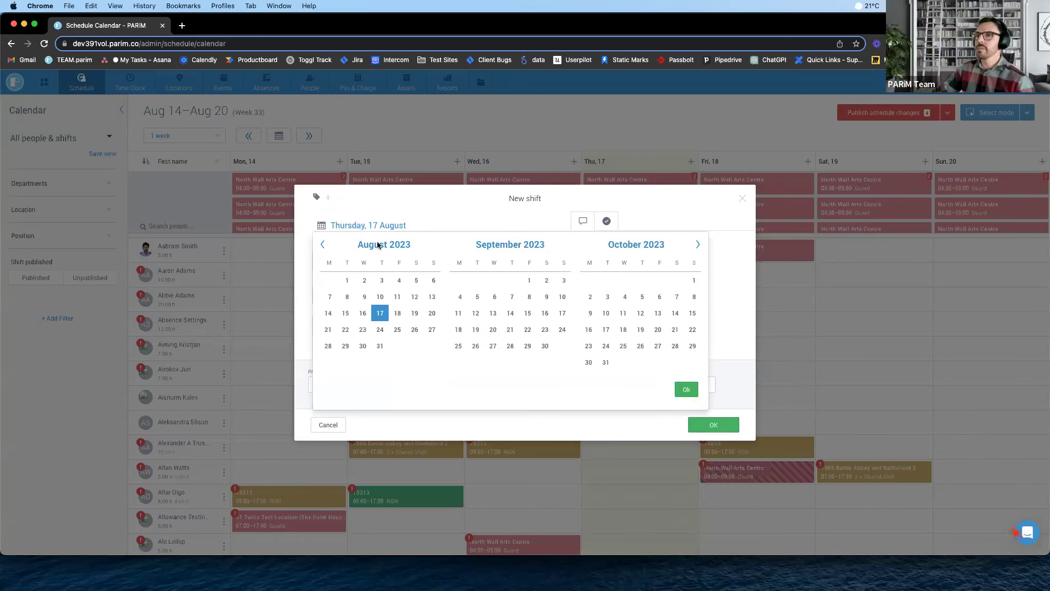
left_click(397, 312)
left_click(414, 313)
left_click(431, 313)
left_click(328, 330)
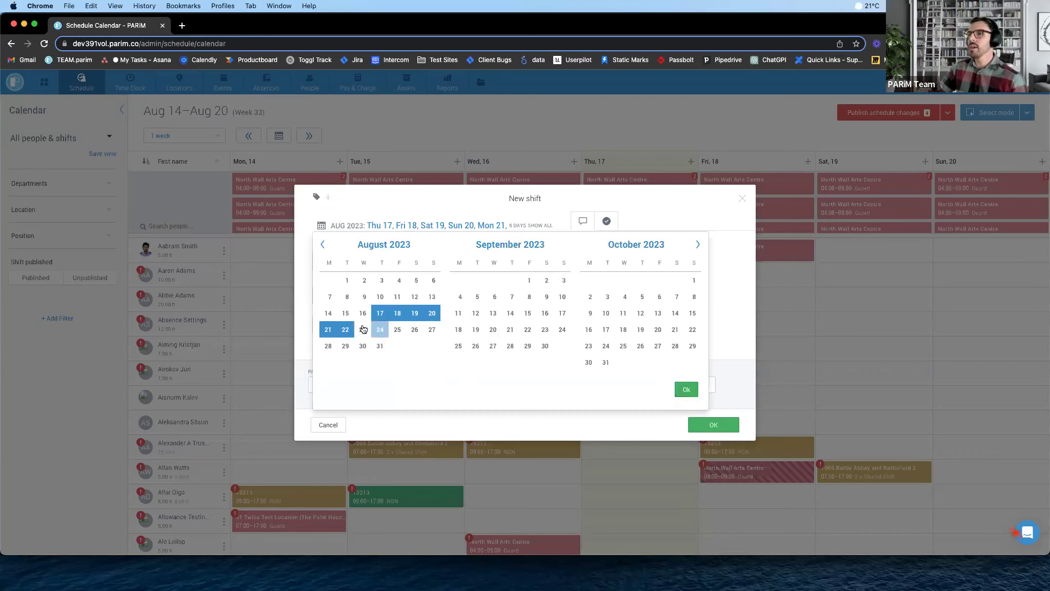
left_click(380, 329)
left_click(380, 345)
left_click(345, 346)
left_click(494, 333)
left_click(528, 330)
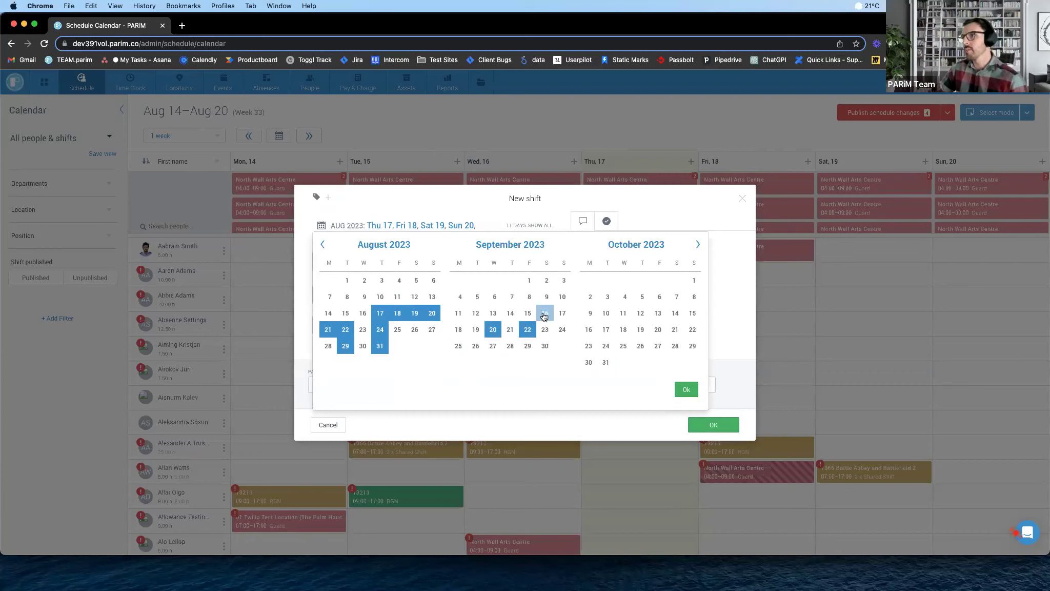
left_click(545, 314)
left_click(510, 313)
left_click(511, 329)
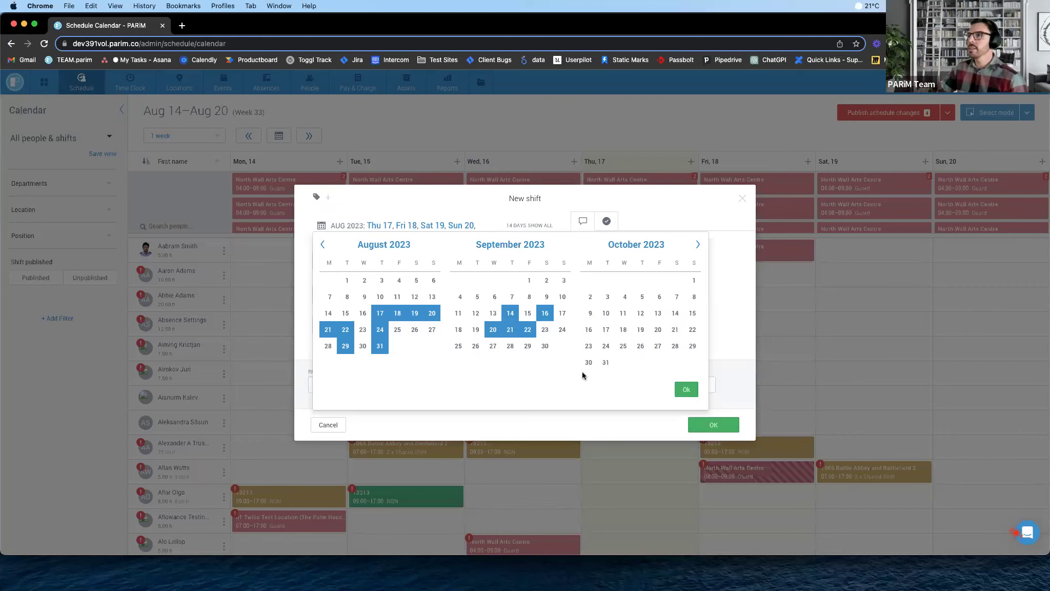
left_click(679, 388)
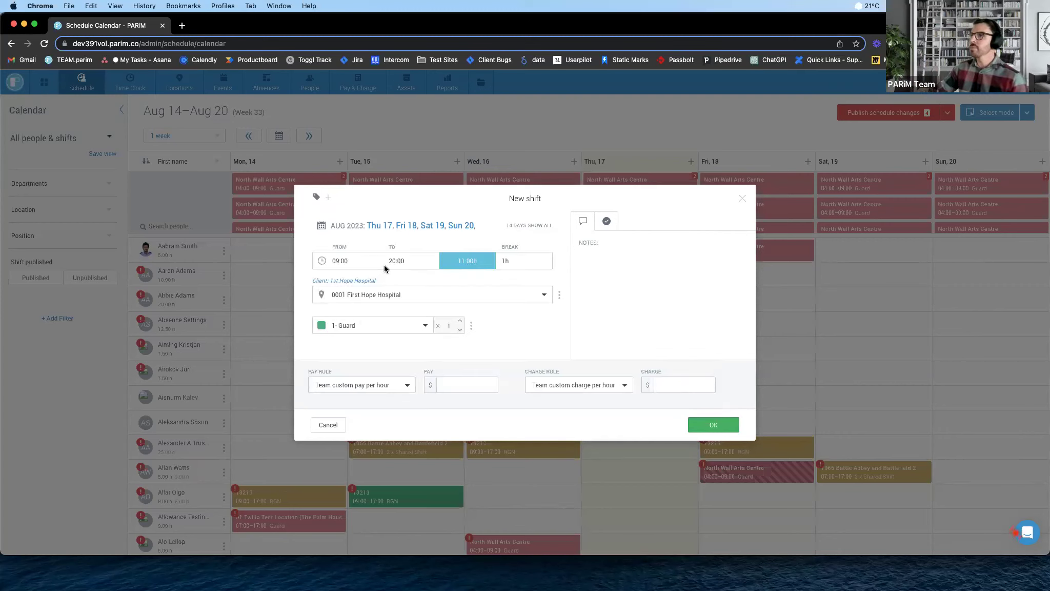
Expand the full list of chosen dates, view the shift's tasks, and save the new shift
left_click(535, 226)
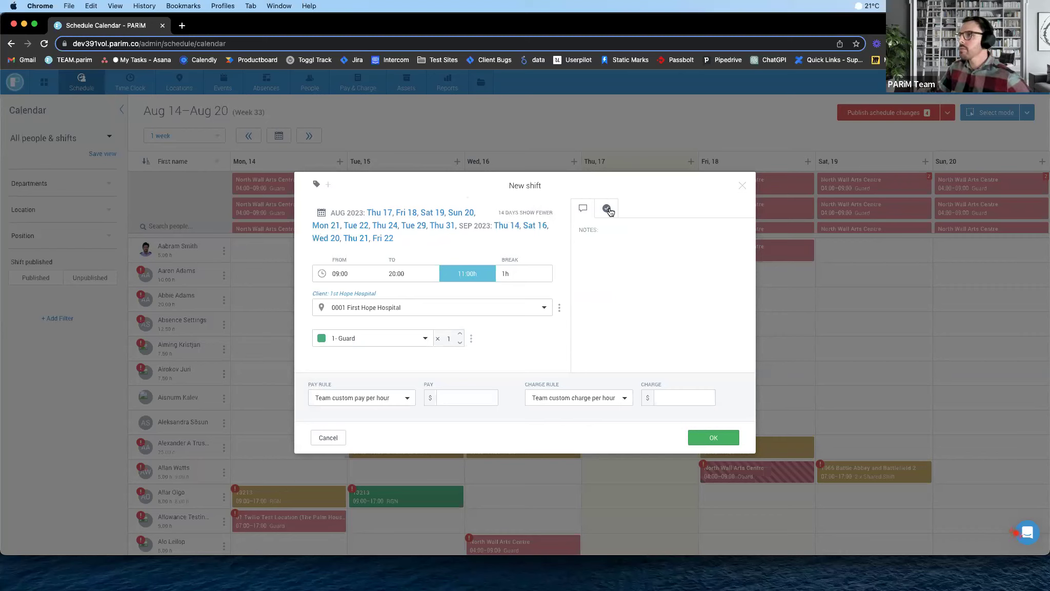
left_click(606, 209)
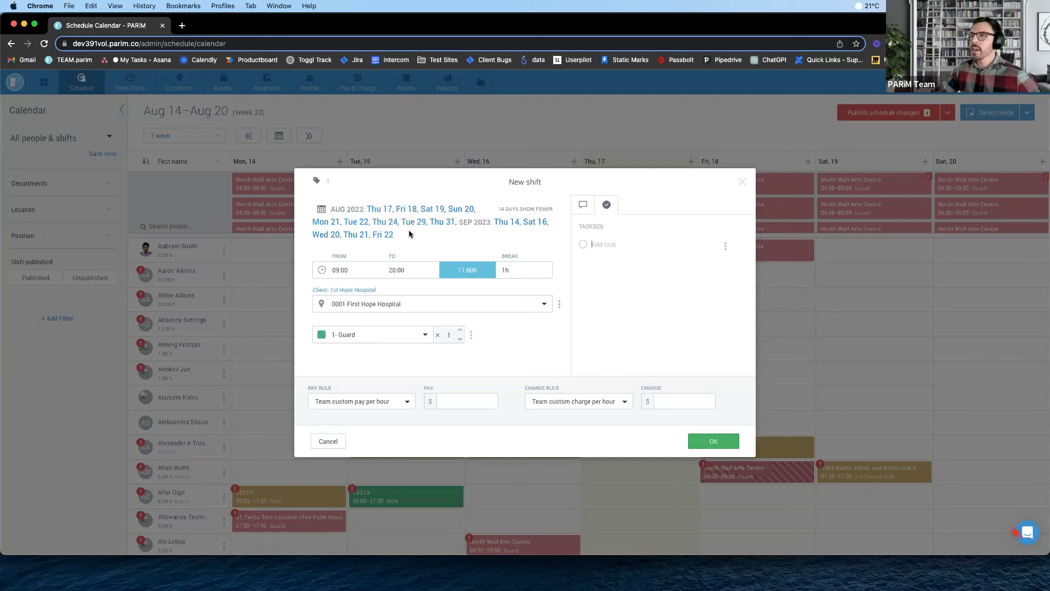
left_click(712, 440)
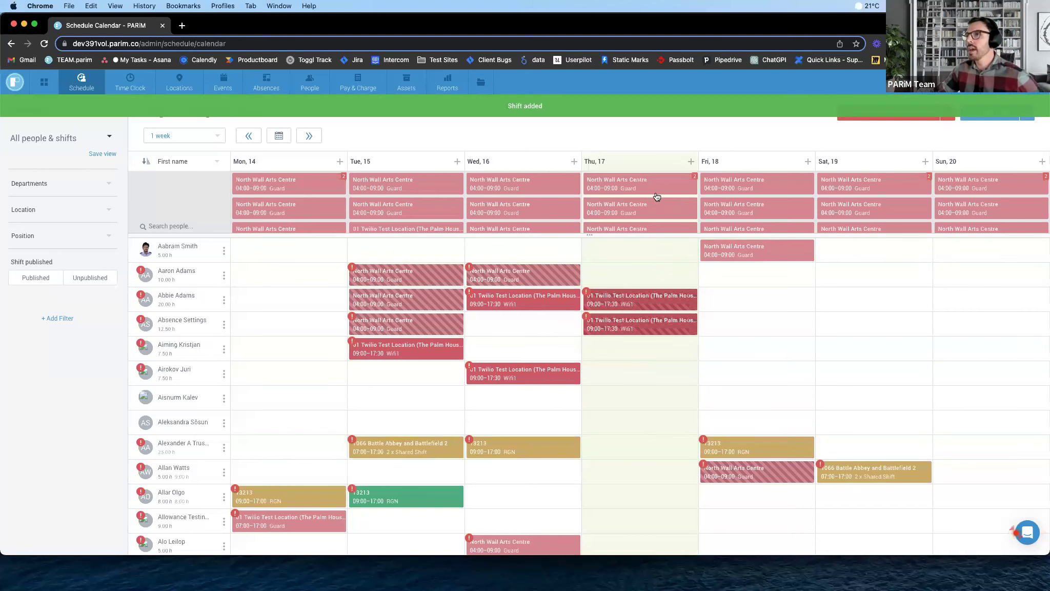
Assign Thursday's open 0001 First Hope Hospital shift to the first person in the list, continuing despite the position mismatch
scroll(657, 197, "down", 1)
scroll(657, 197, "down", 2)
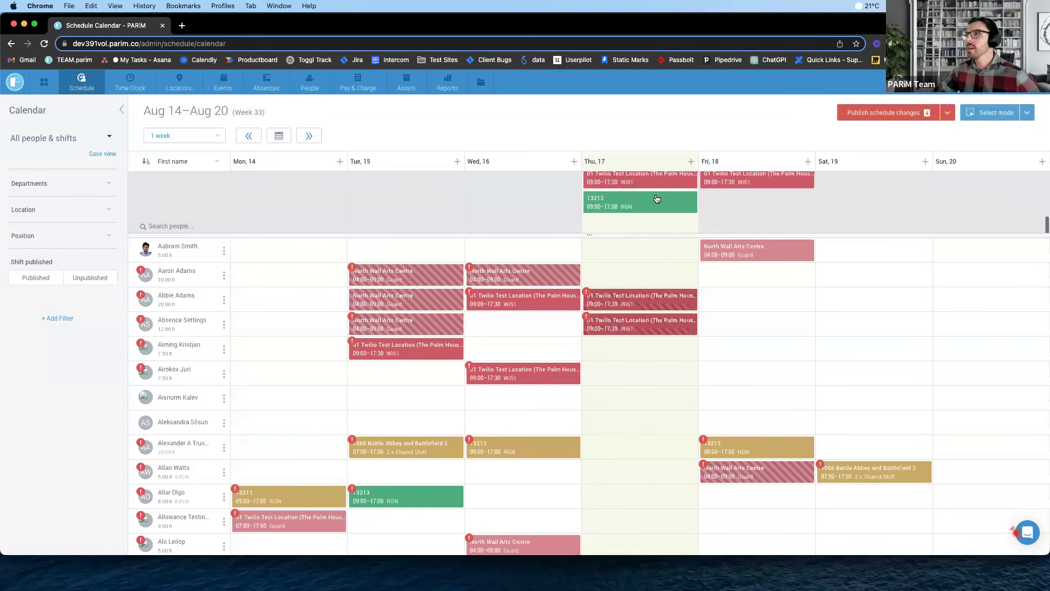
scroll(653, 205, "up", 1)
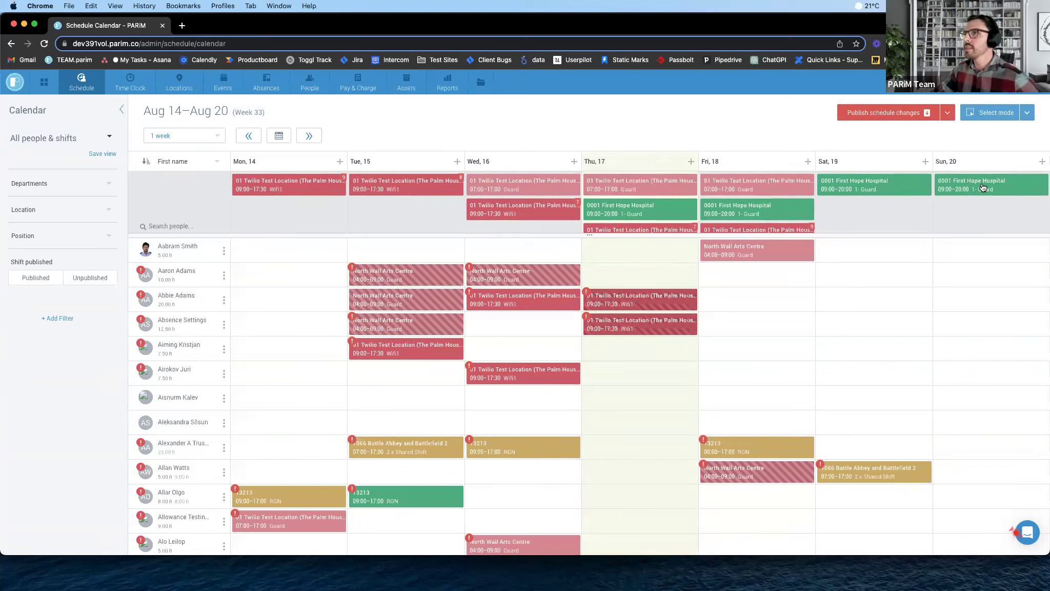
left_click_drag(662, 207, 659, 247)
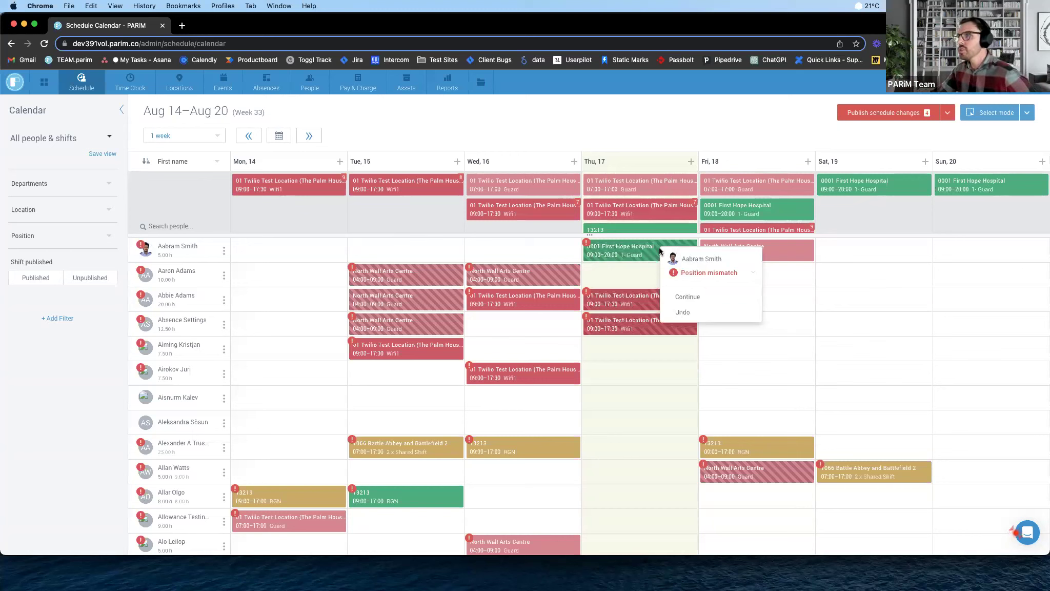
left_click(675, 297)
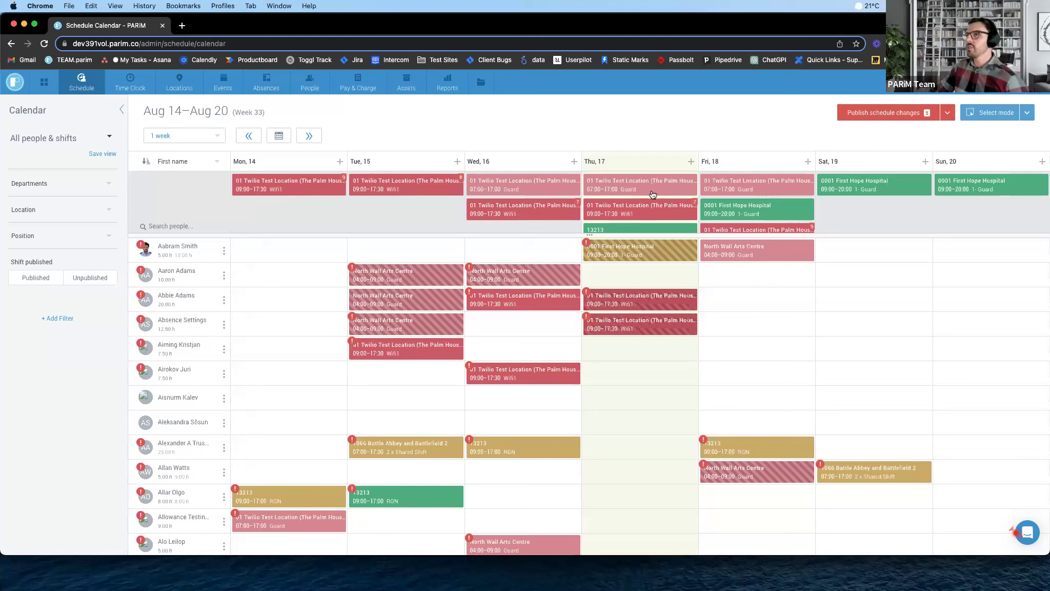
Turn on select mode and select Tuesday's open 09:00–17:30 shift, the first two assigned North Wall Arts Centre shifts, and the assigned 09:00–17:30 Twilio shift
mouse_move(650, 255)
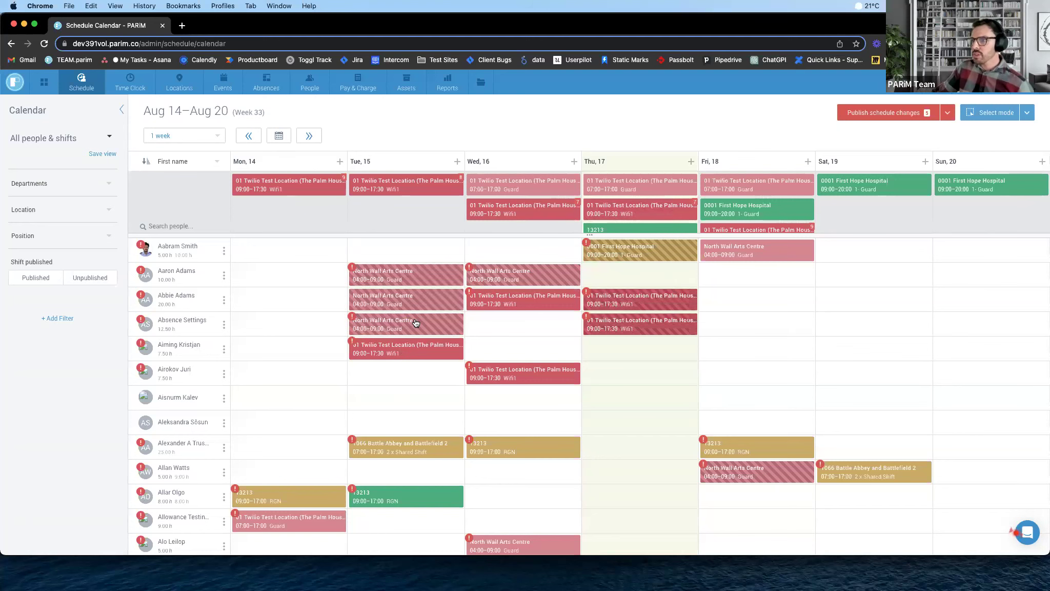
mouse_move(406, 272)
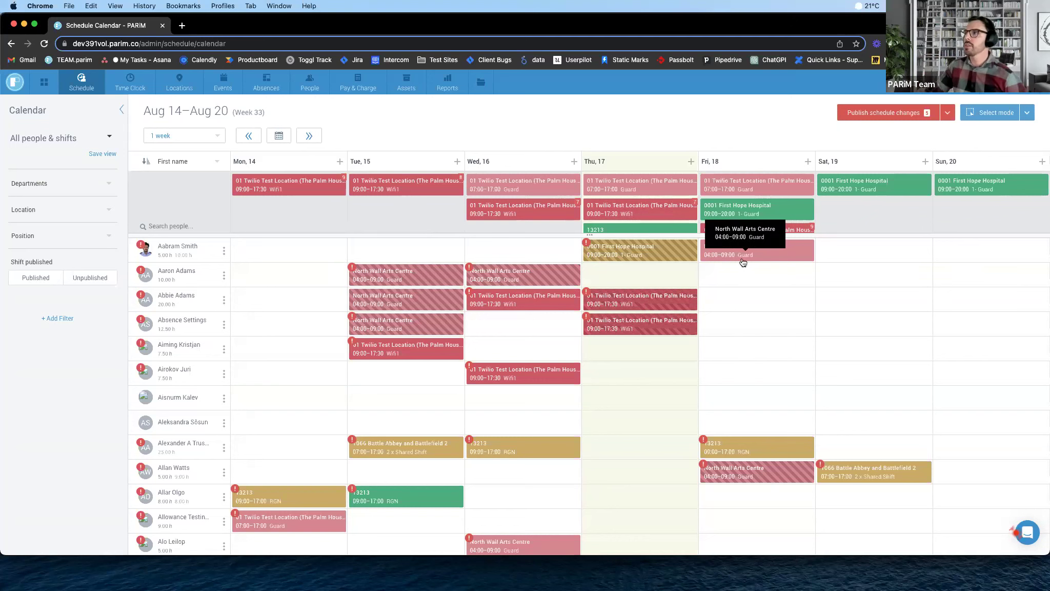
left_click(997, 113)
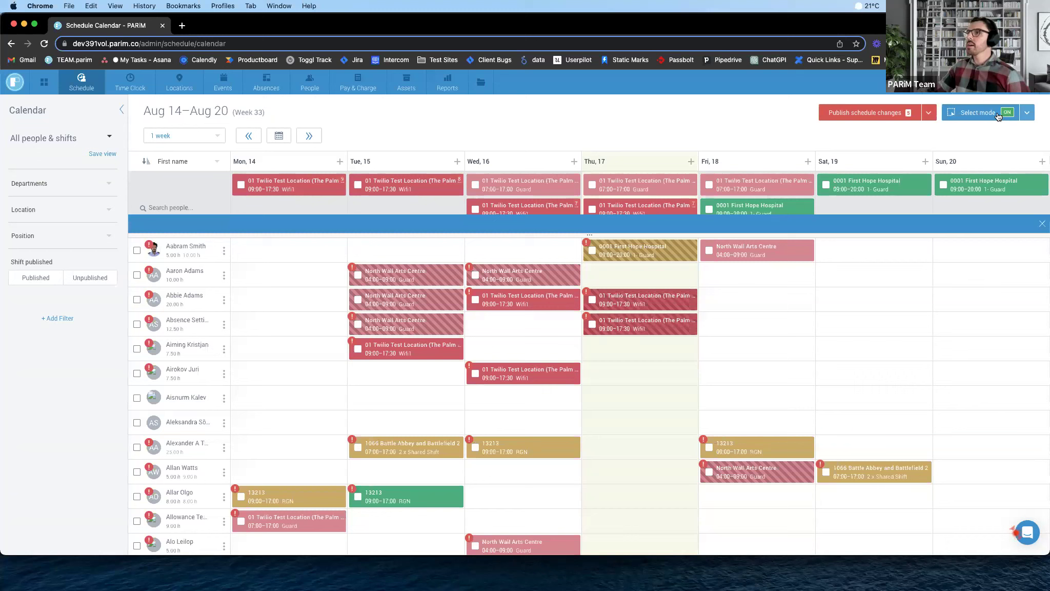
left_click(358, 186)
left_click(358, 274)
left_click(357, 300)
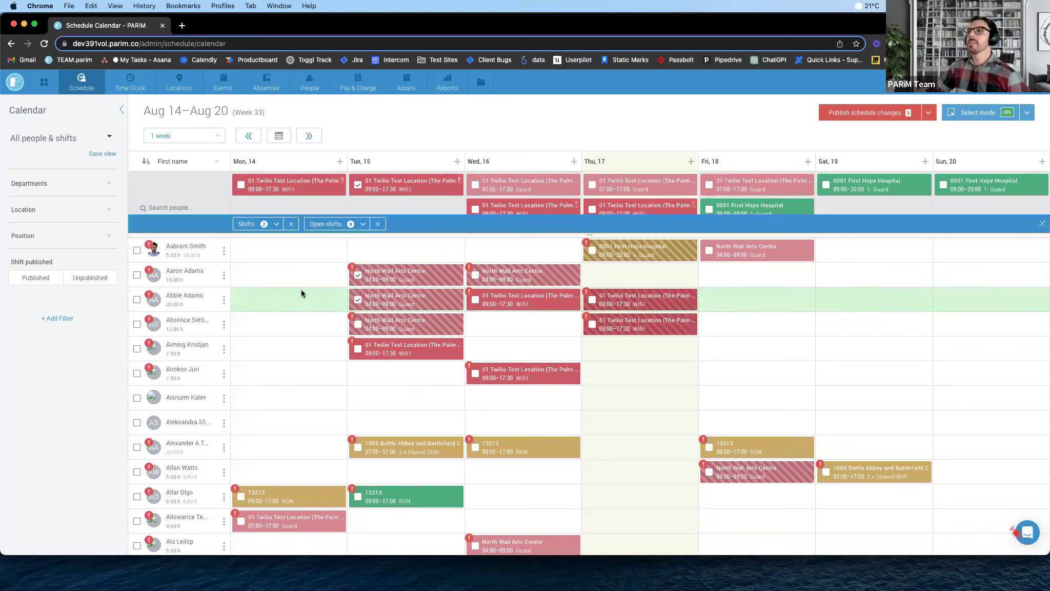
left_click(358, 350)
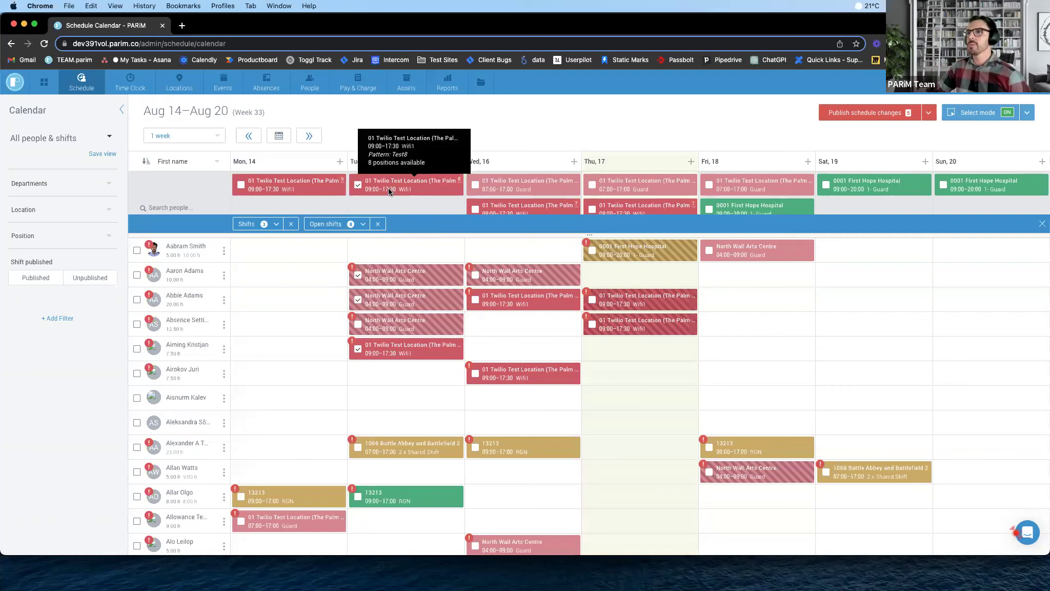
Publish the selected assigned shifts without sending email or SMS notifications
left_click(259, 225)
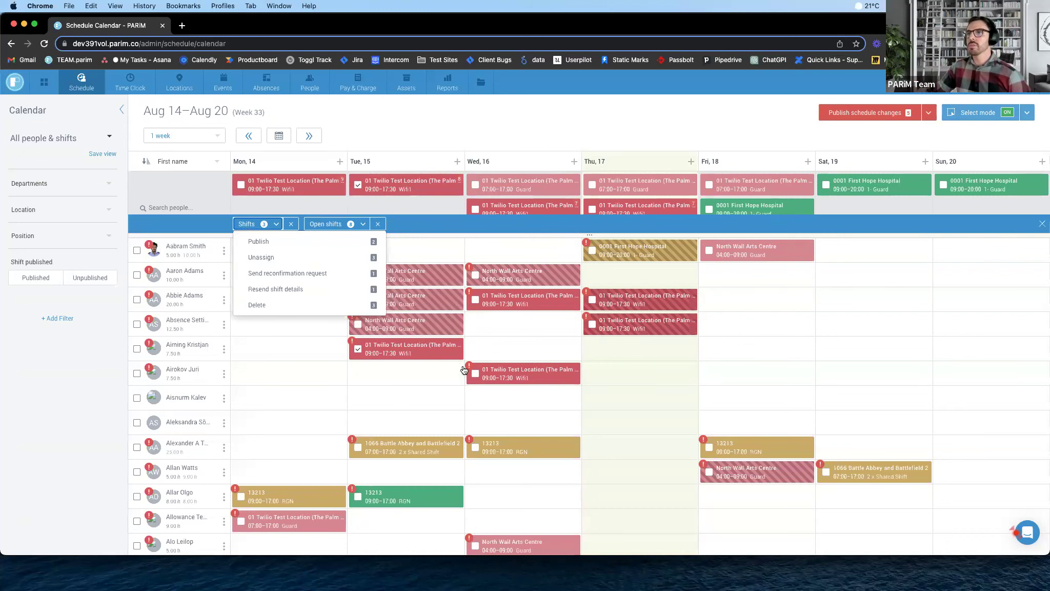
left_click(312, 243)
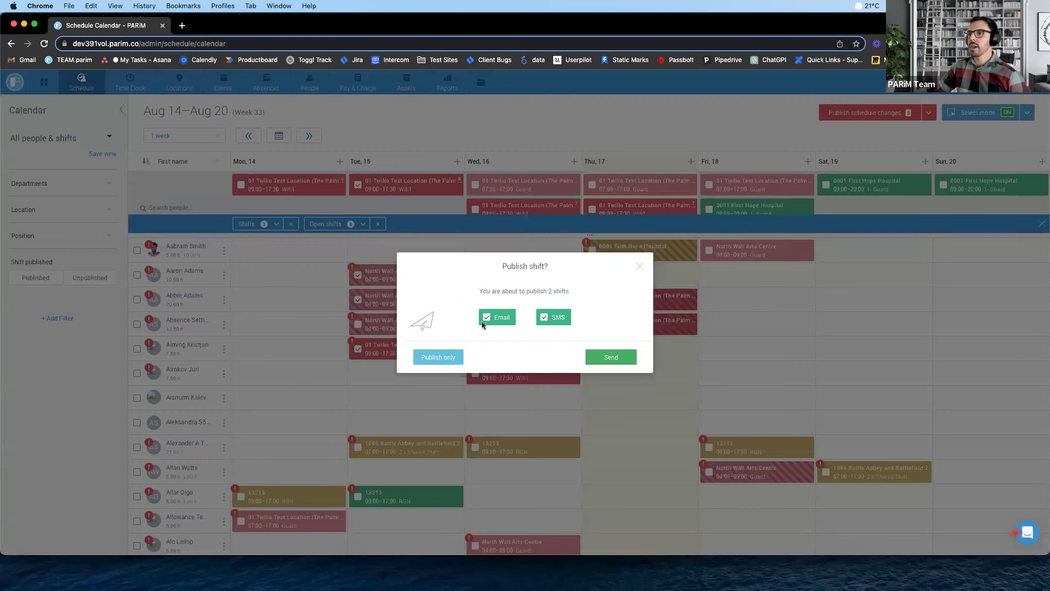
left_click(486, 318)
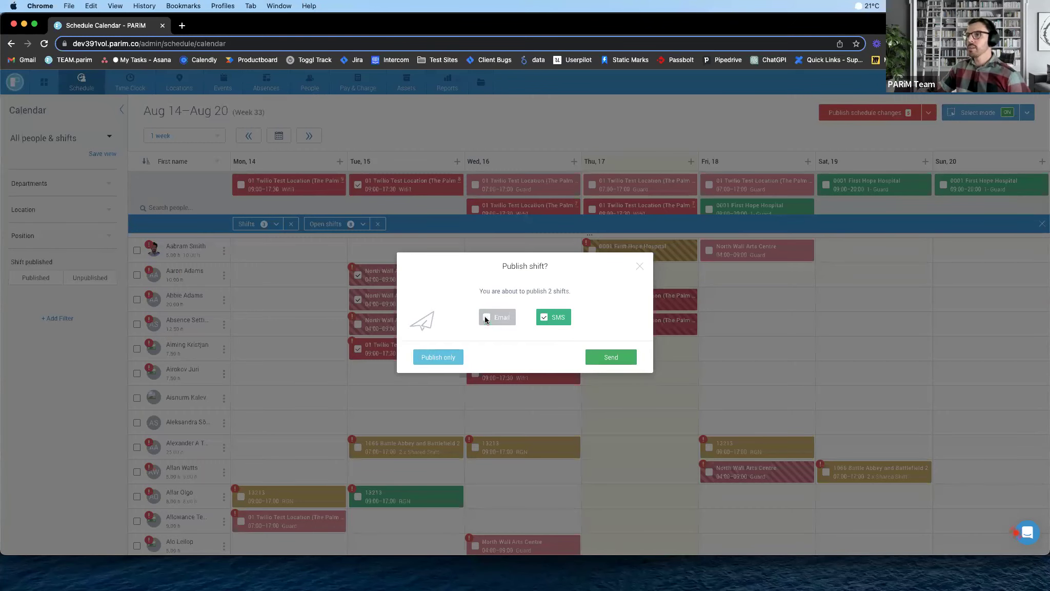
left_click(544, 318)
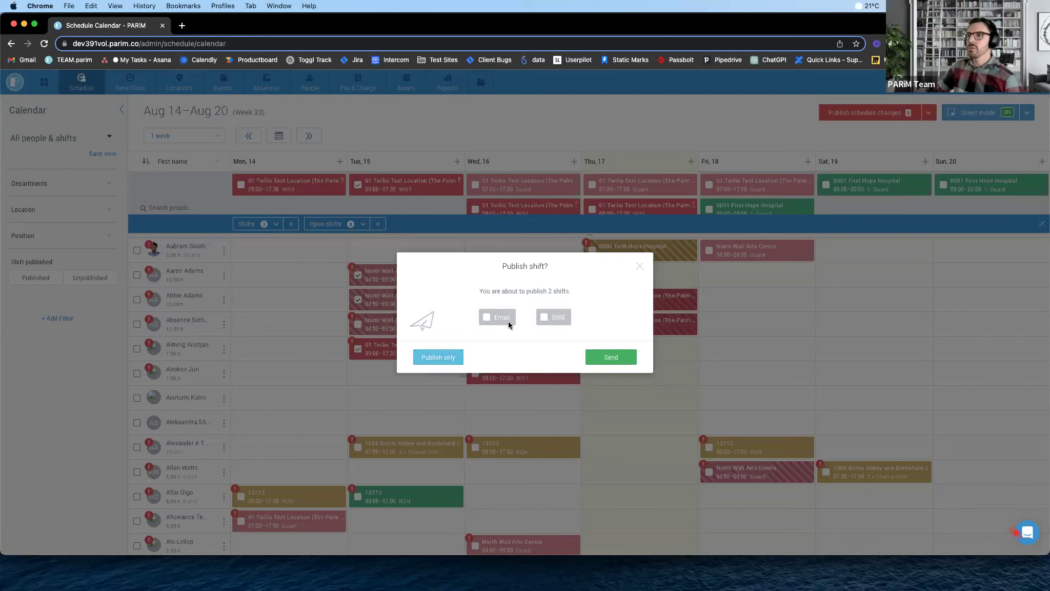
left_click(439, 359)
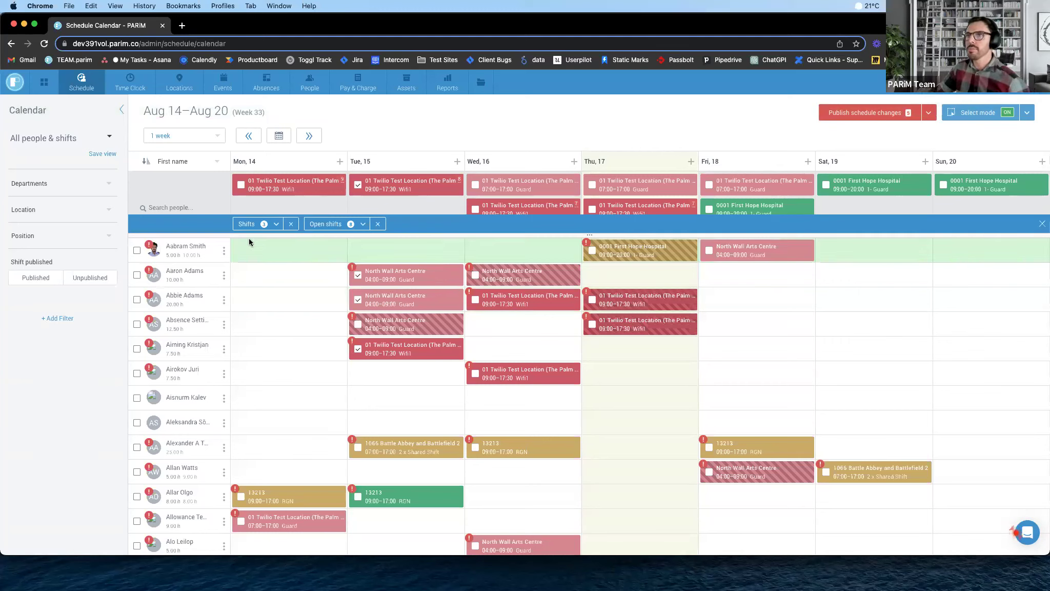
View the bulk actions offered for the selected assigned shifts and for the selected open shift
left_click(255, 225)
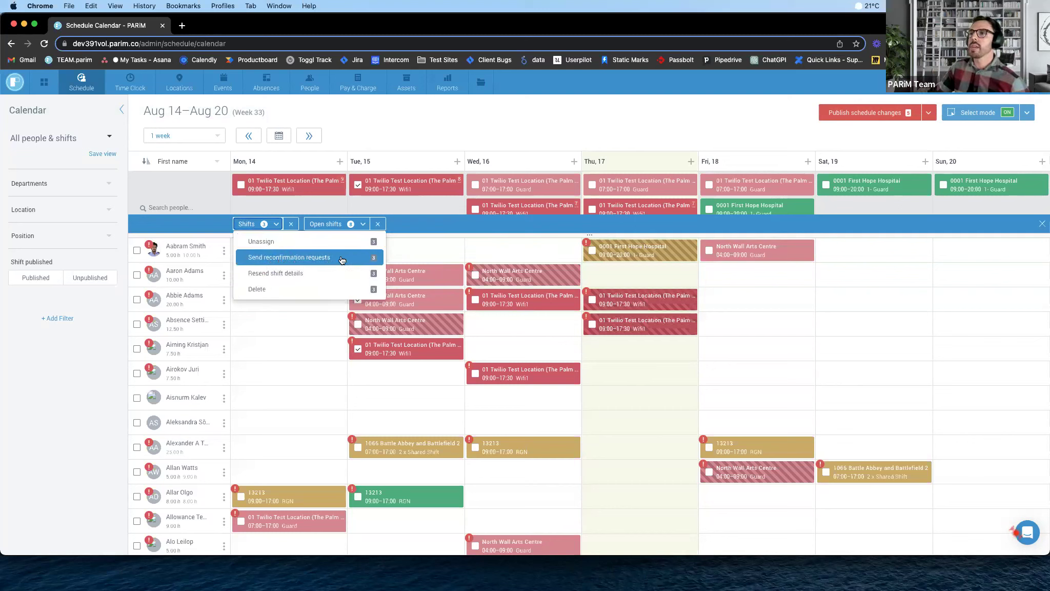
mouse_move(415, 352)
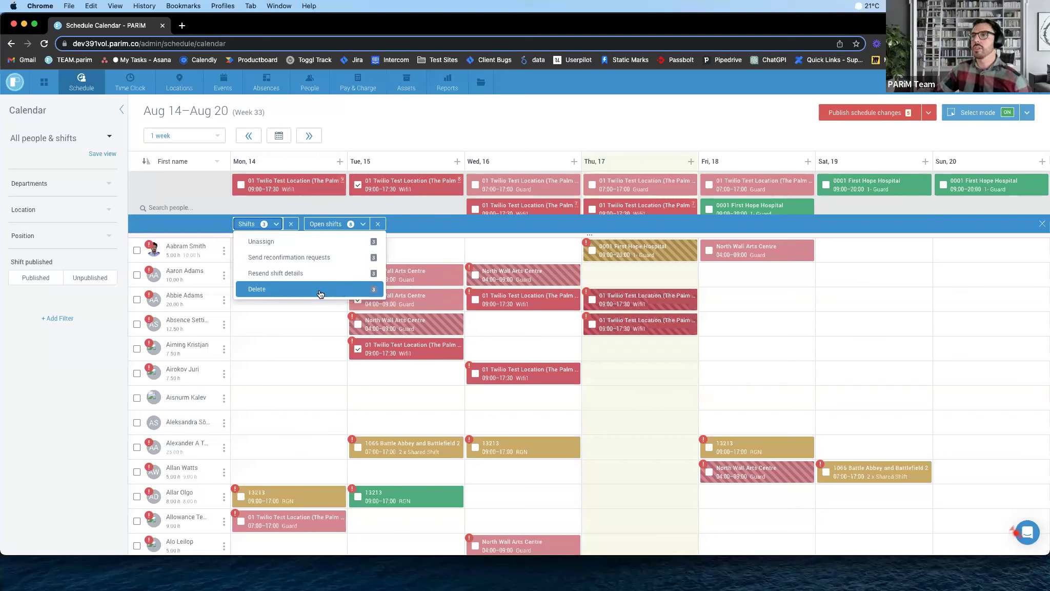
left_click(339, 227)
left_click(338, 226)
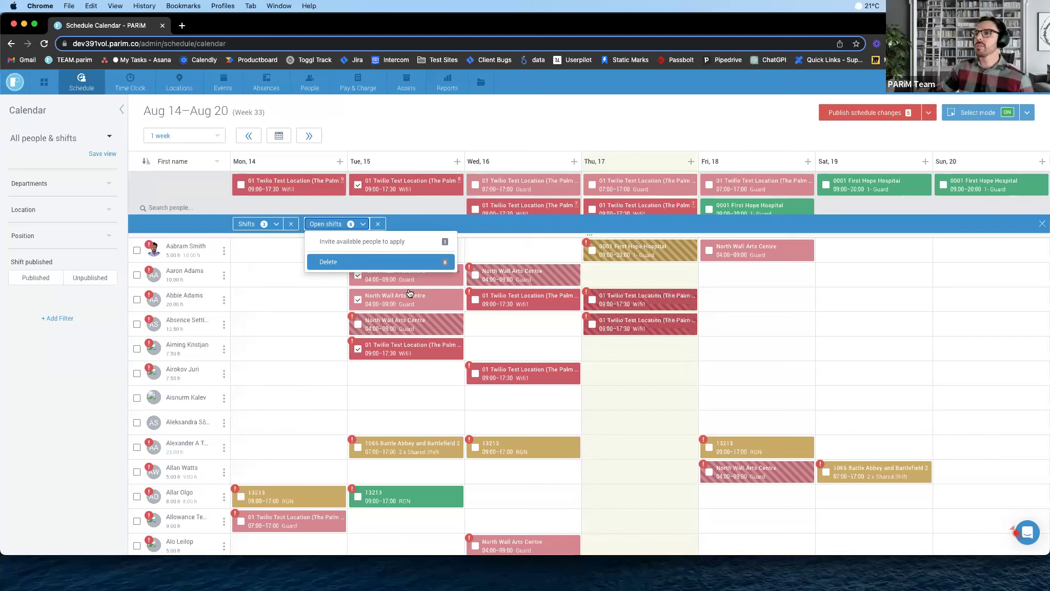
Open the invitation for available people to apply to the selected open shift, browse its suitable recipients, and close it without sending
left_click(383, 240)
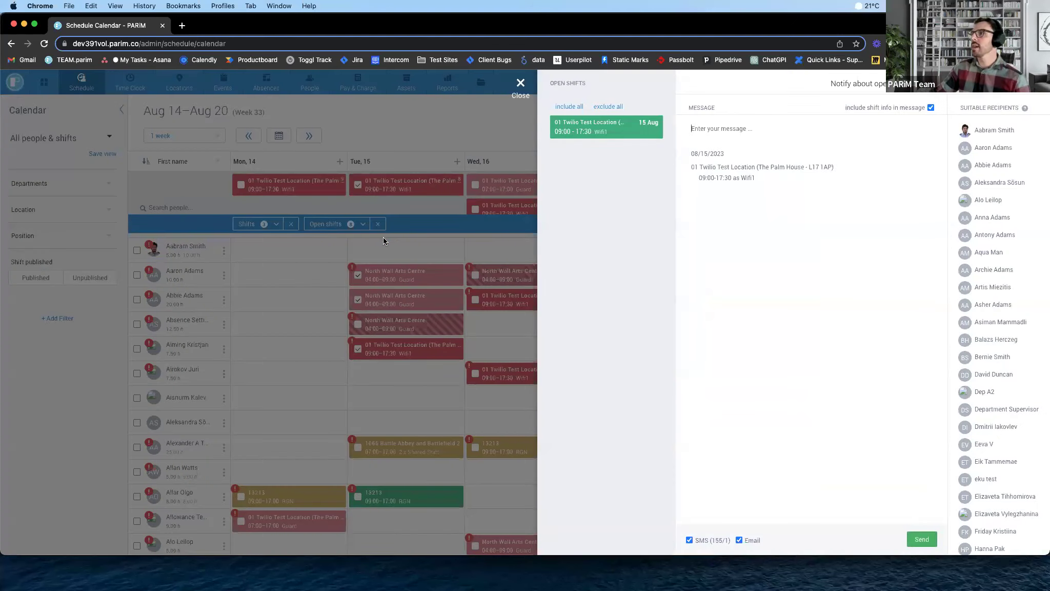
scroll(1004, 467, "down", 10)
scroll(1004, 468, "up", 10)
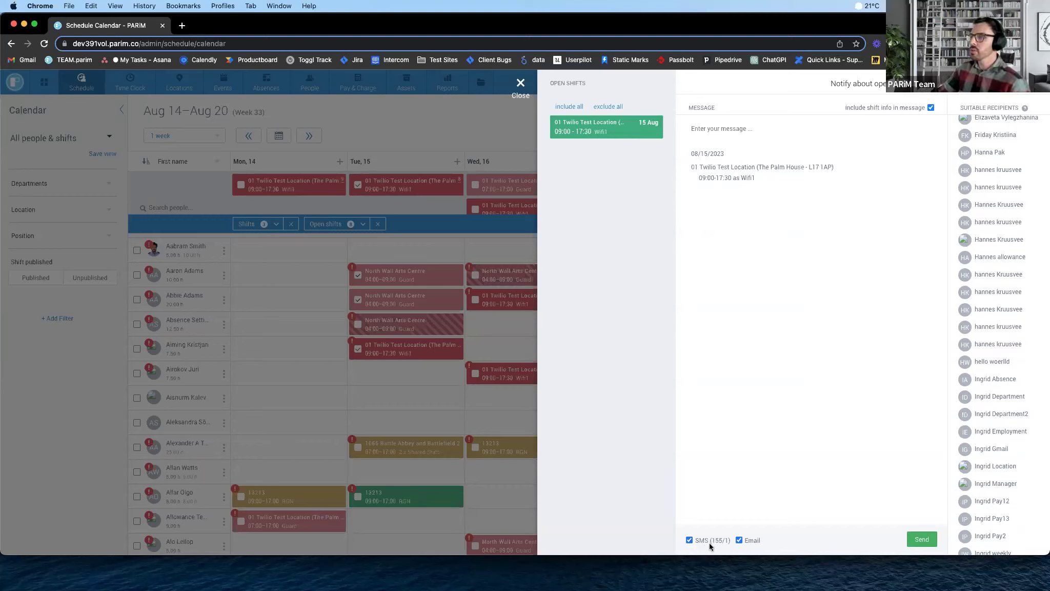
scroll(1018, 428, "down", 8)
scroll(1014, 432, "down", 15)
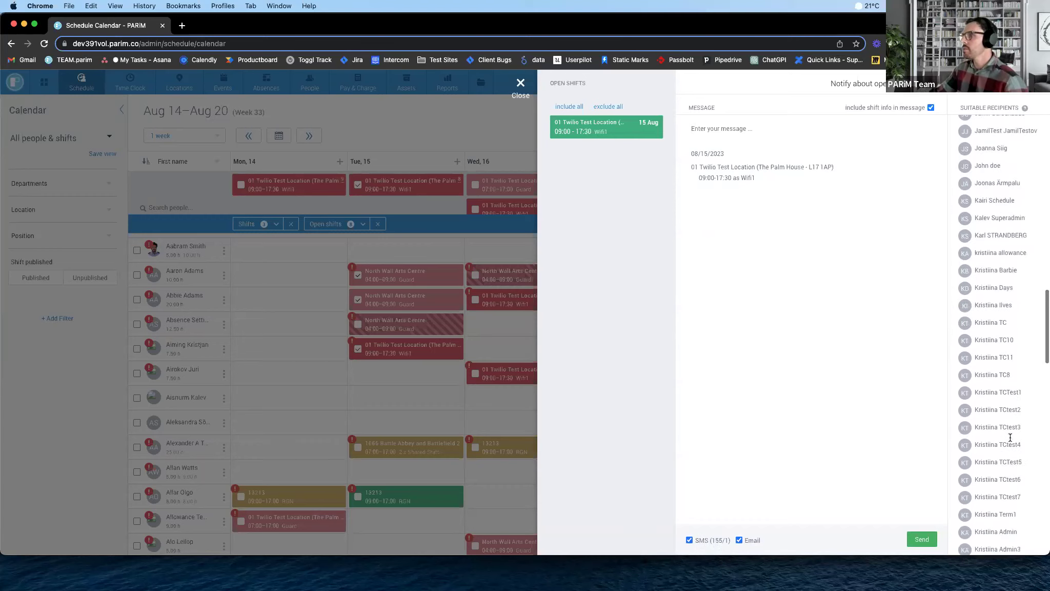
left_click(520, 84)
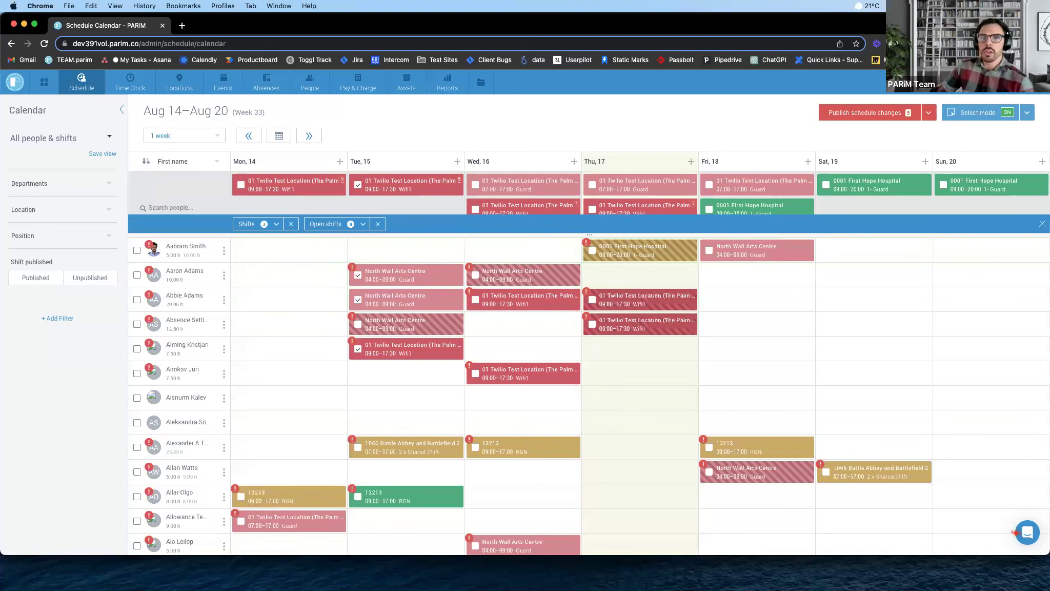
Select the week's visible assigned shifts and view the calendar in the 1 day, 2 days, 1 month and 3 months ranges
left_click(358, 276)
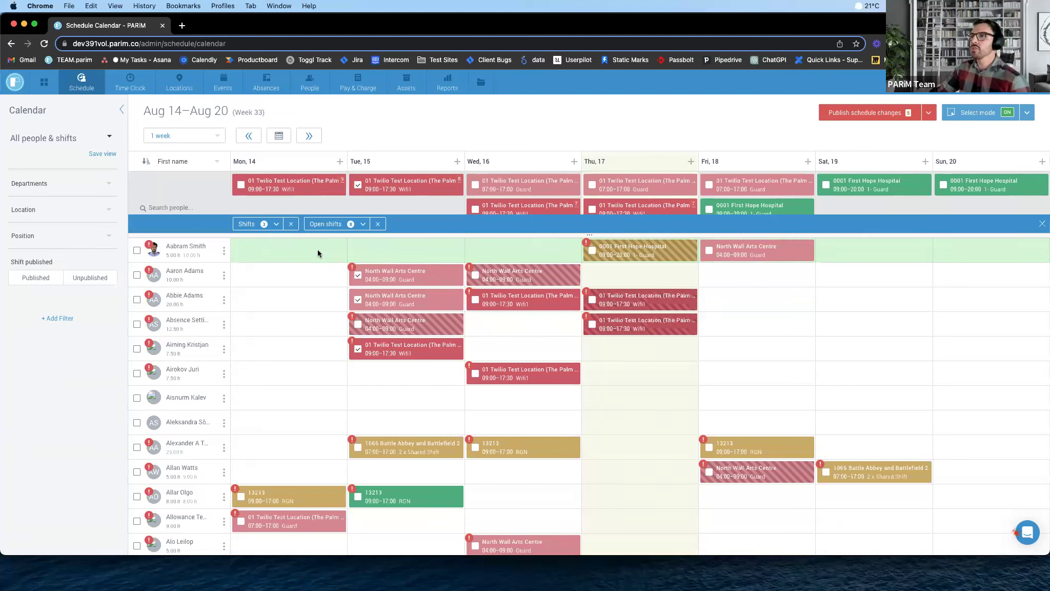
left_click_drag(301, 245, 958, 507)
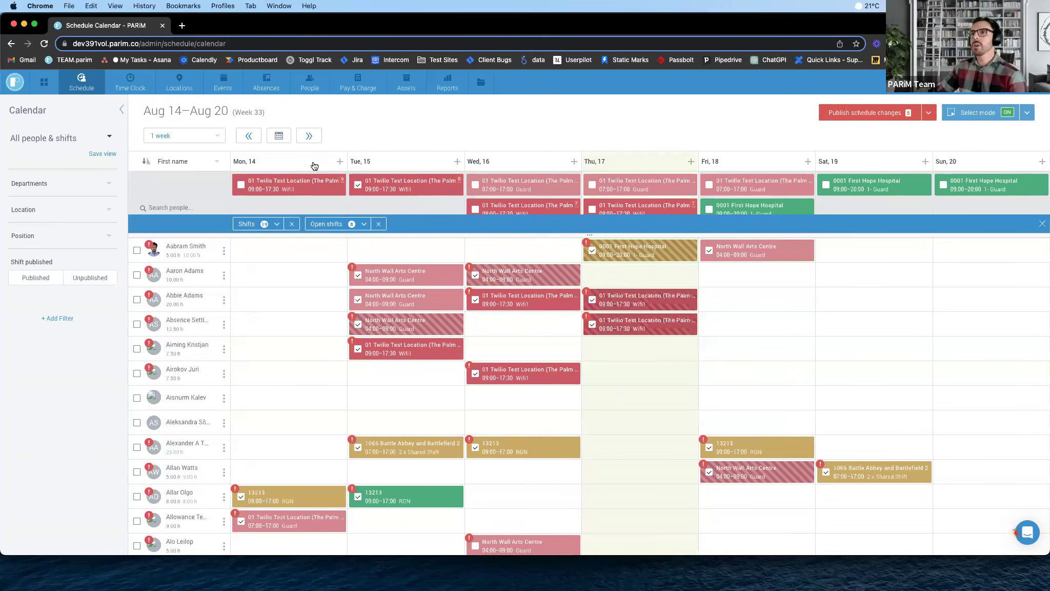
left_click(185, 135)
left_click(192, 149)
left_click(185, 136)
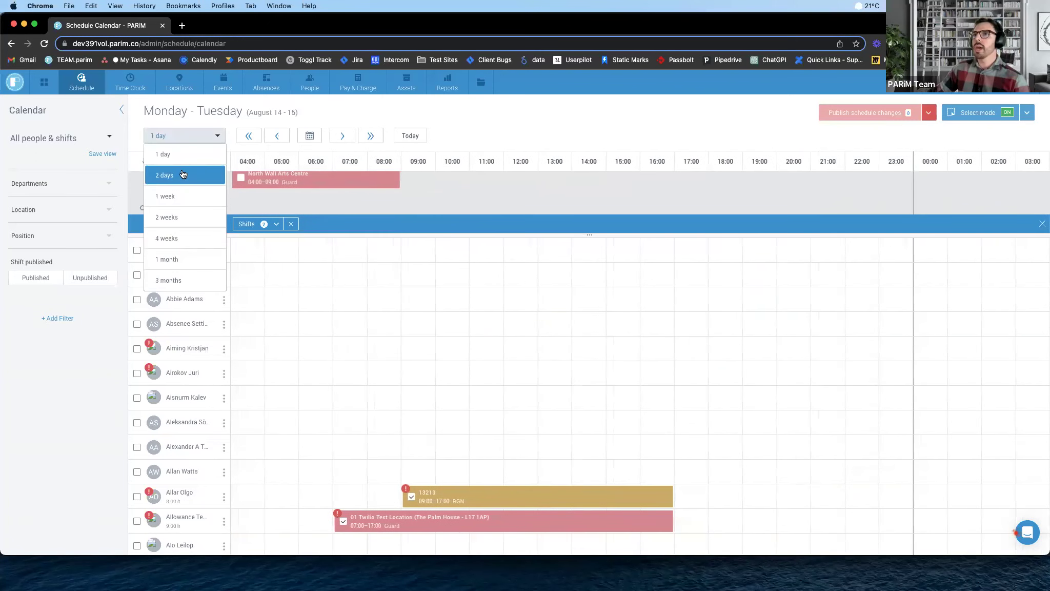
left_click(183, 175)
left_click(184, 137)
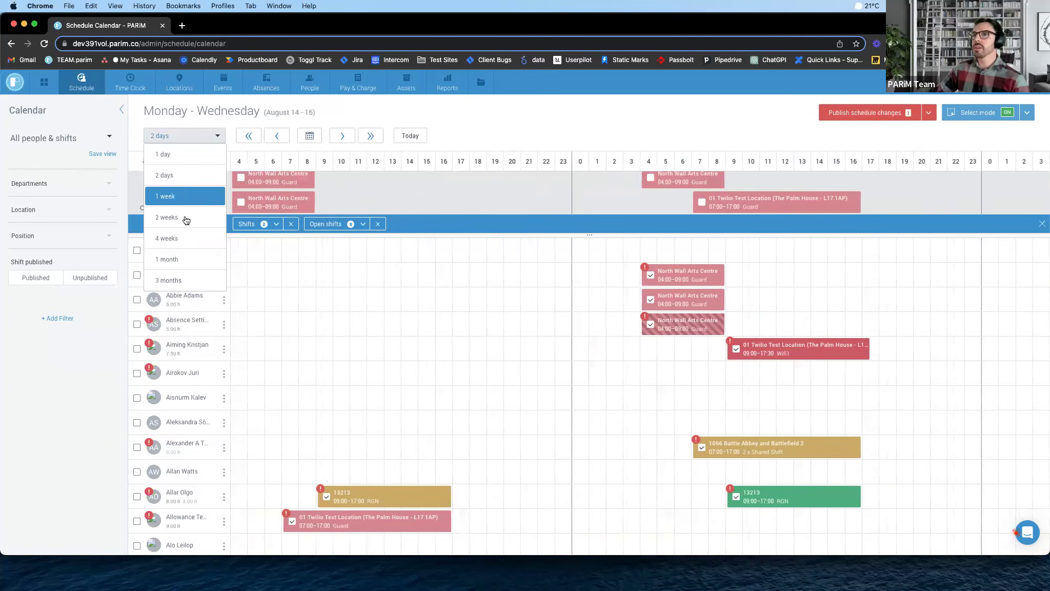
left_click(188, 260)
left_click(194, 134)
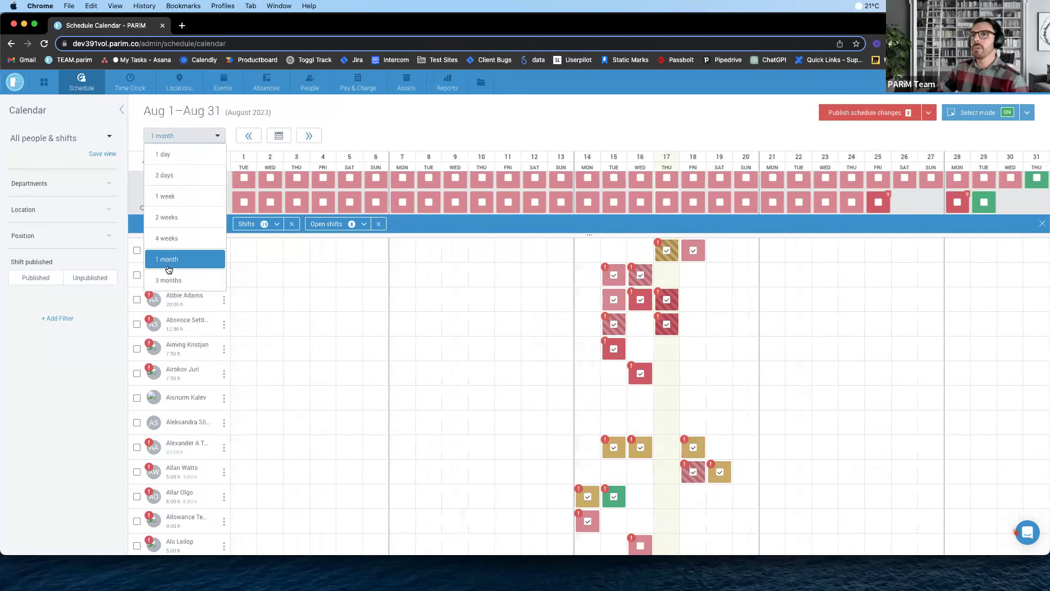
left_click(186, 280)
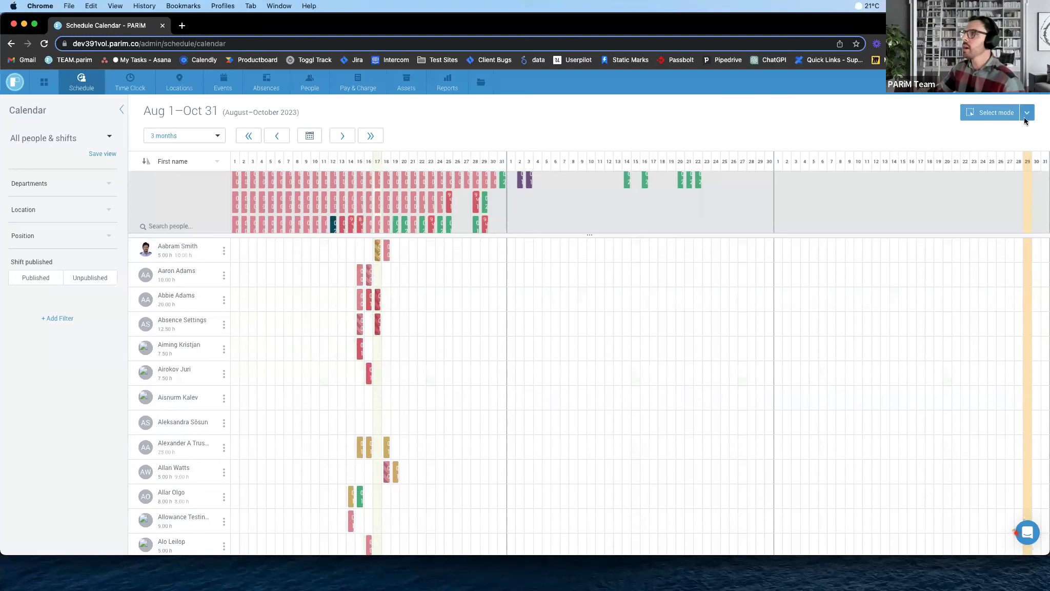
mouse_move(377, 253)
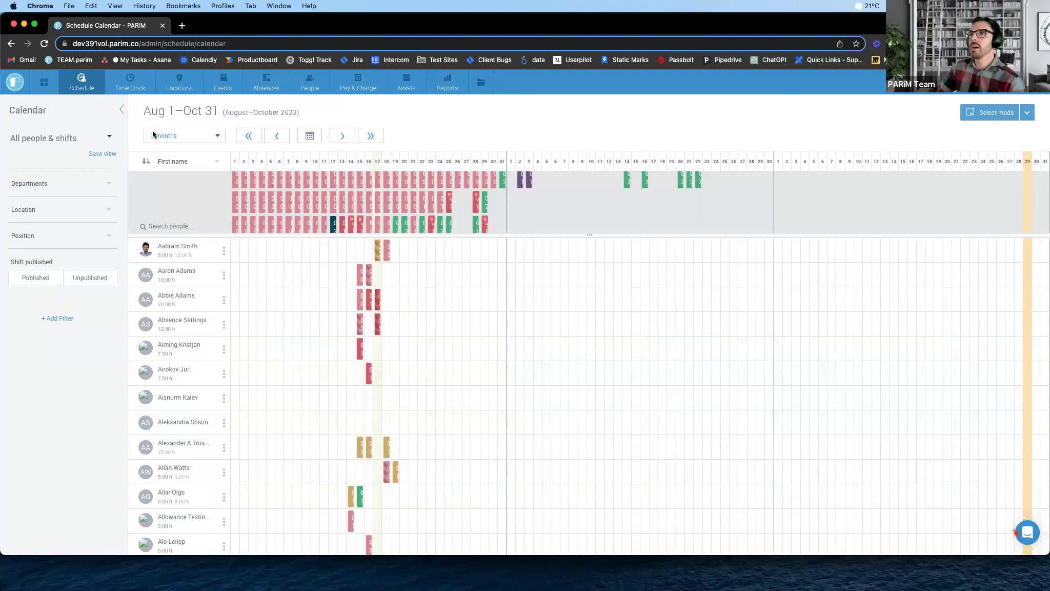
Return the calendar to the 1 week range showing the current week
left_click(174, 137)
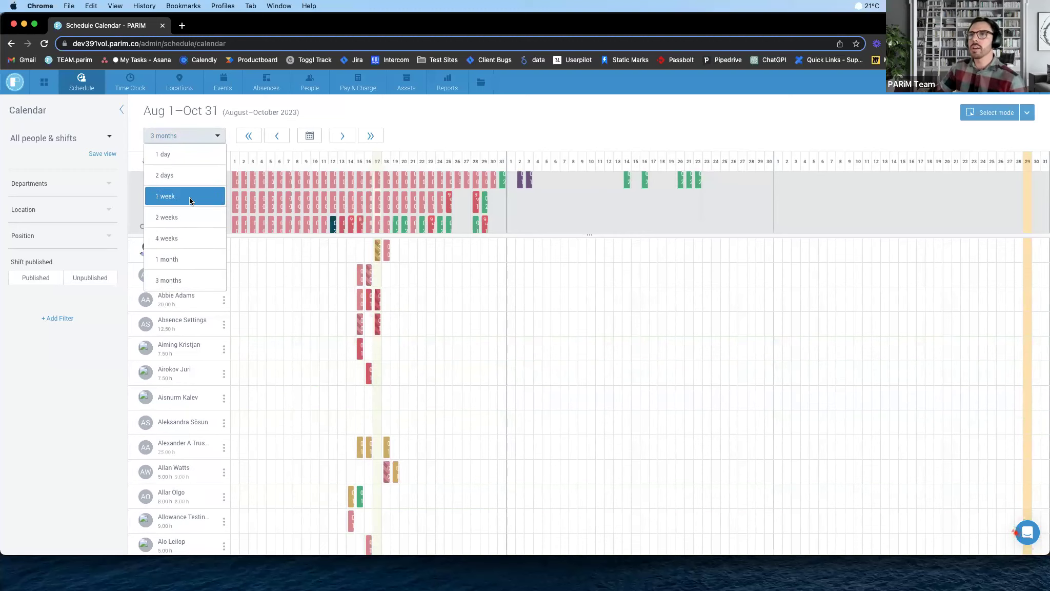
left_click(190, 196)
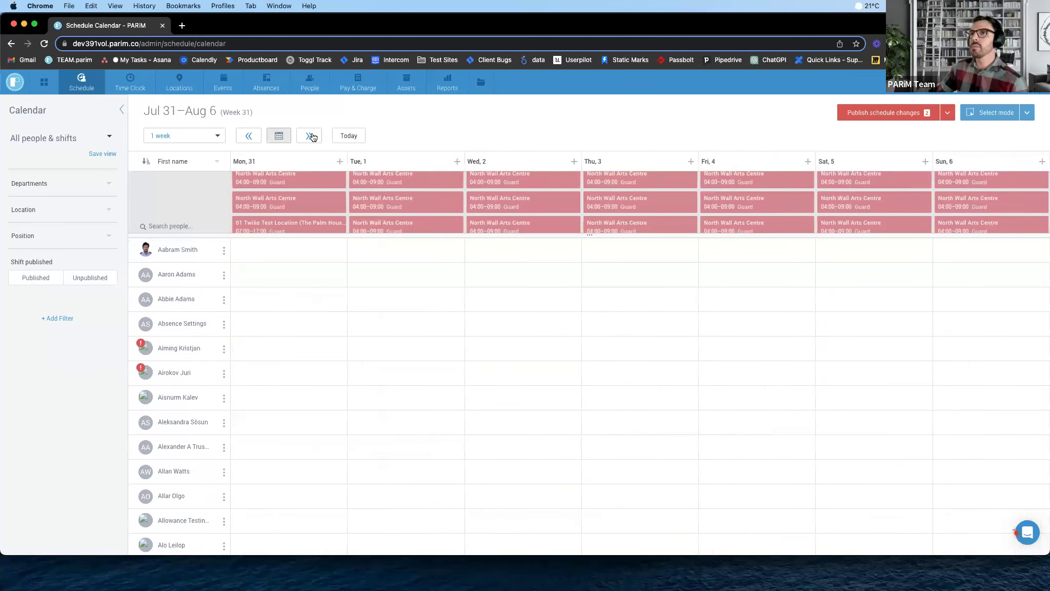
left_click(347, 136)
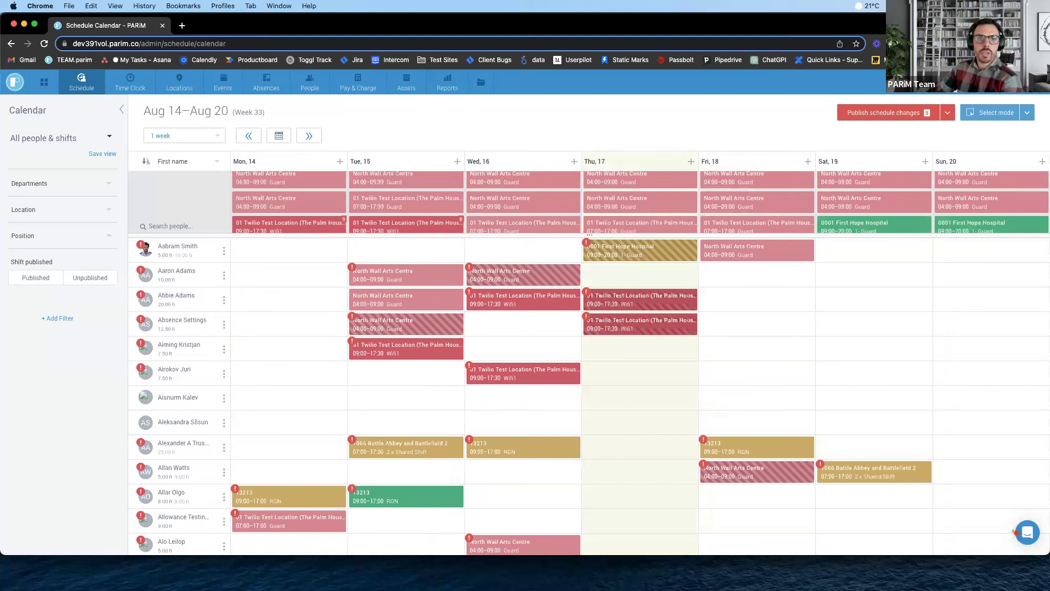
Turn on select mode, select the first six people's assigned shifts, and paste copies starting on Saturday, continuing despite the listed problems
left_click(996, 112)
left_click_drag(311, 247, 869, 404)
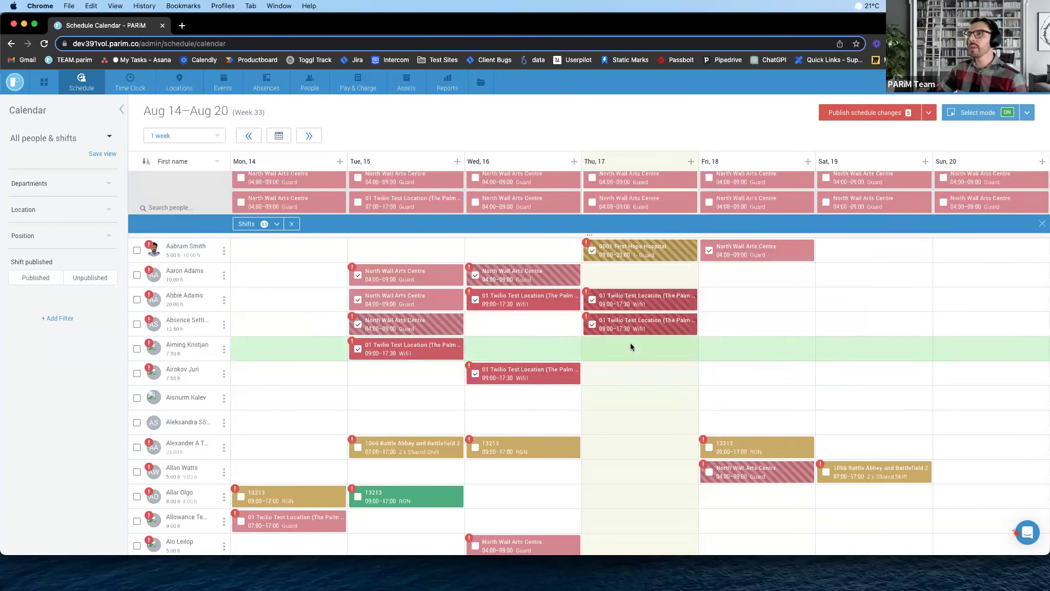
mouse_move(646, 259)
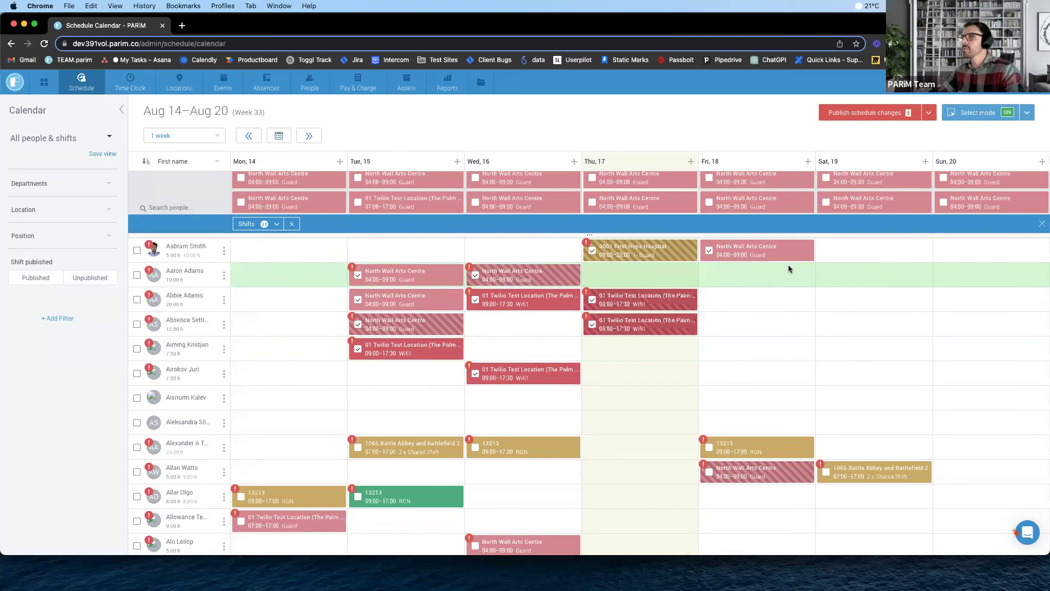
right_click(844, 251)
left_click(867, 263)
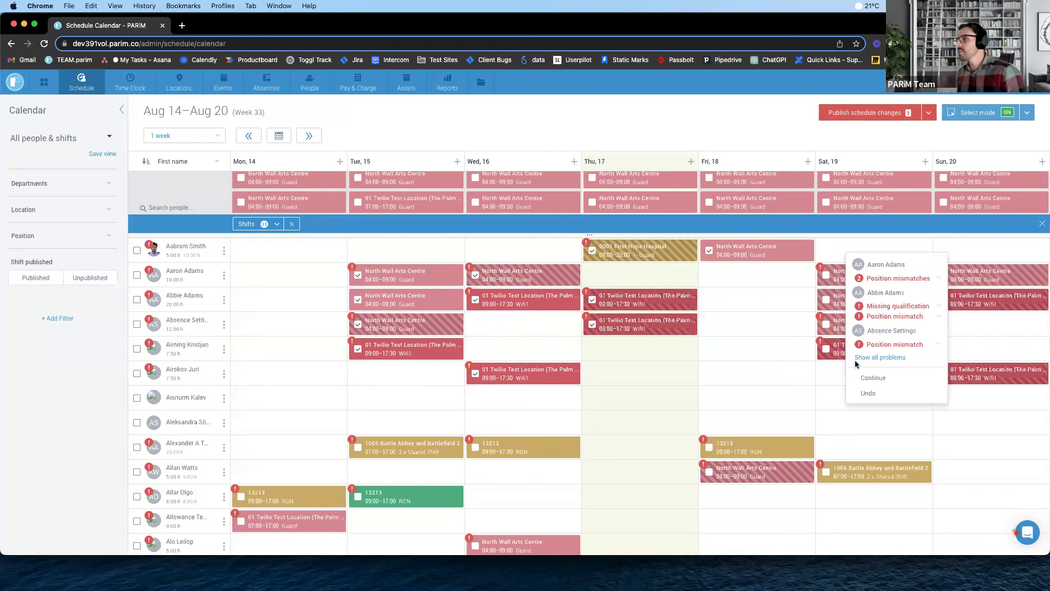
left_click(873, 378)
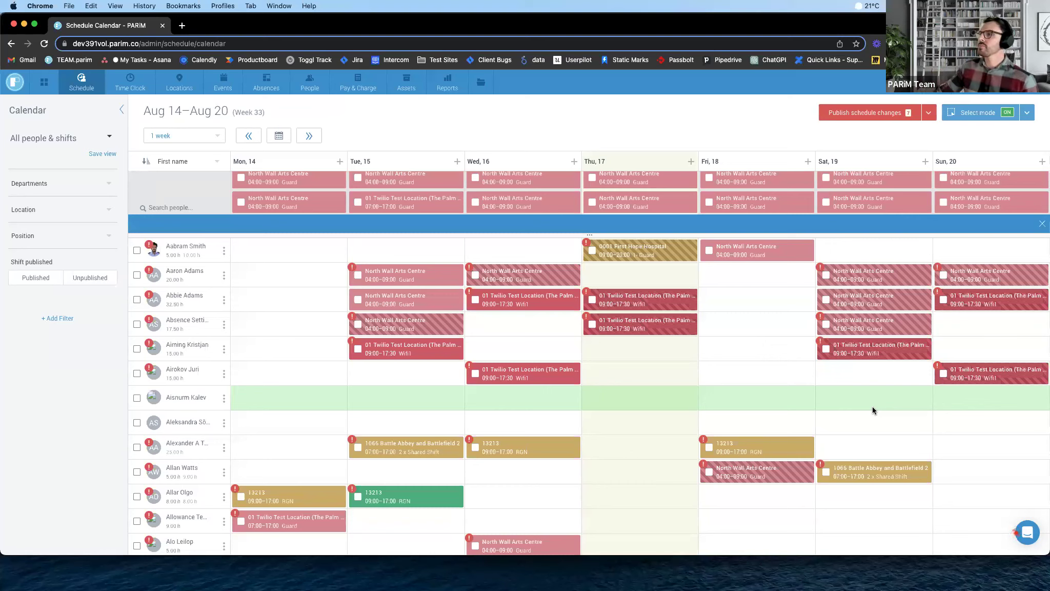
Select the copied Saturday and Sunday shifts and move them together to start on Friday in the sixth person's row
left_click_drag(820, 264, 1046, 385)
left_click_drag(902, 274, 785, 373)
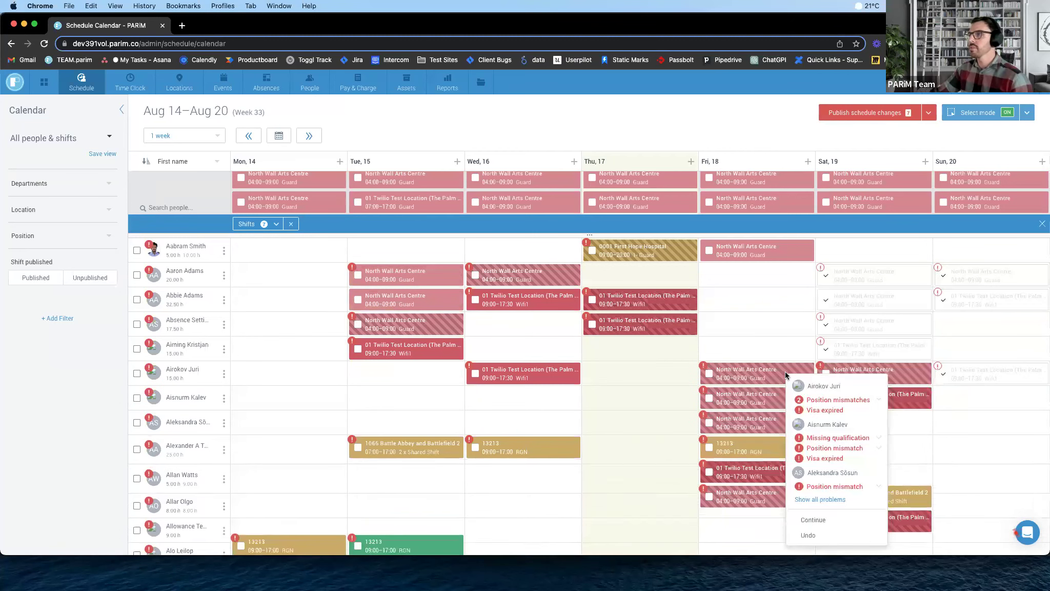
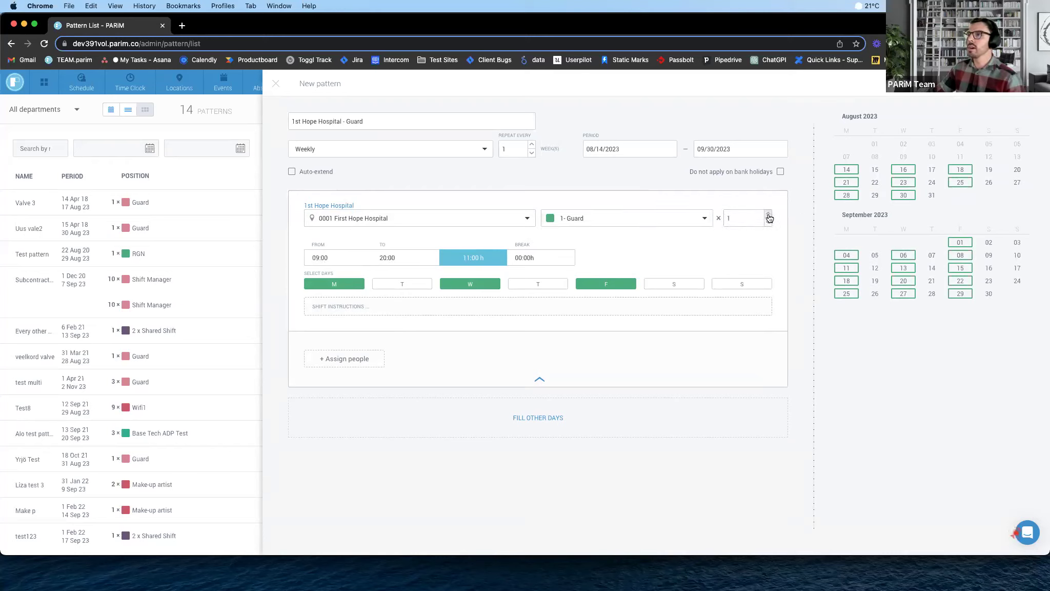
Set the new pattern's 1- Guard quantity to 3 and view the people selection without assigning anyone
left_click(768, 215)
left_click(769, 215)
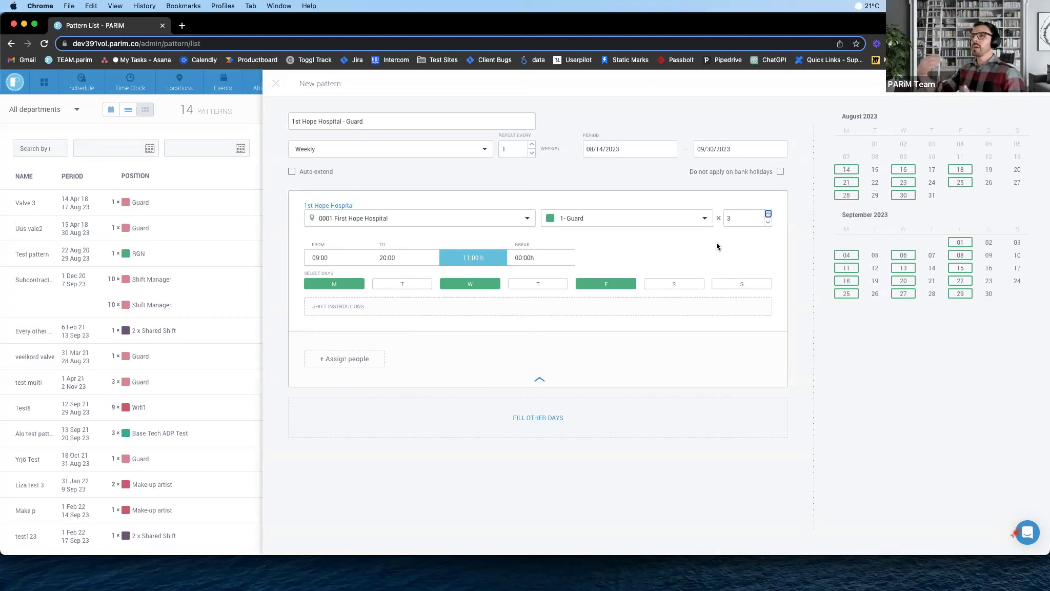
left_click(380, 358)
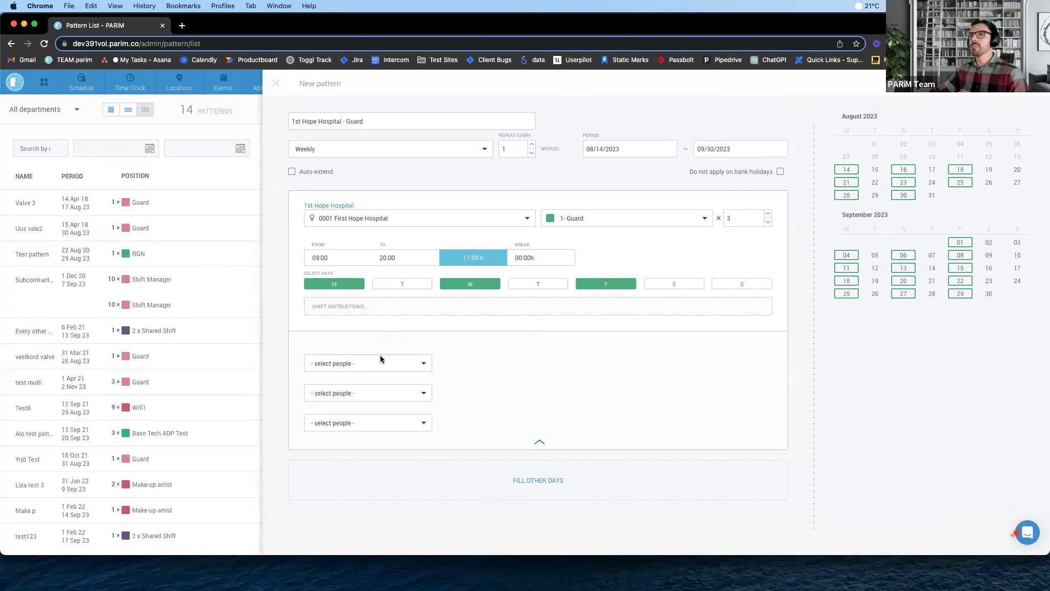
left_click(364, 362)
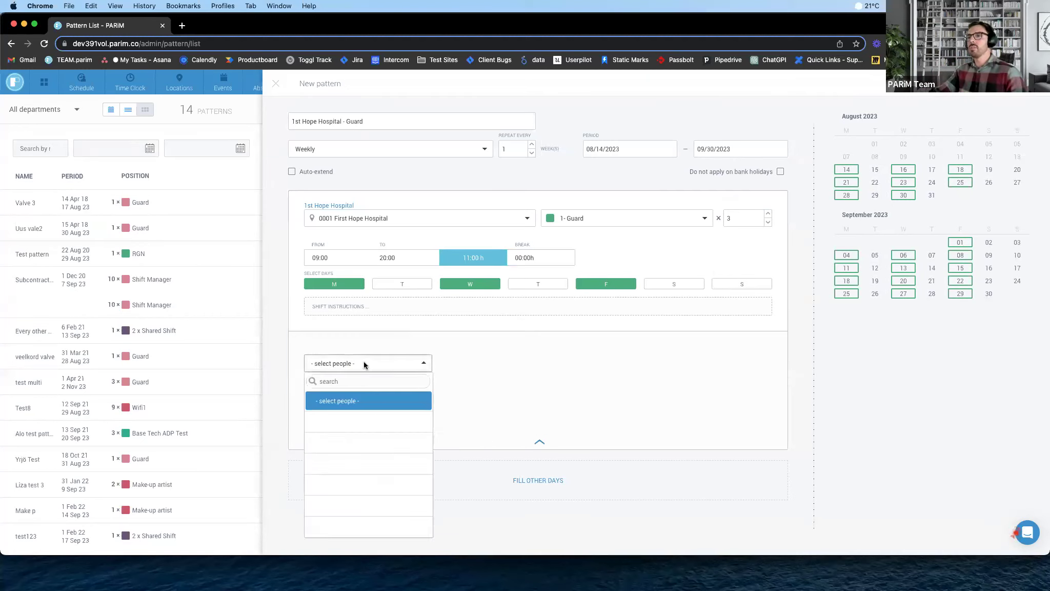
left_click(487, 427)
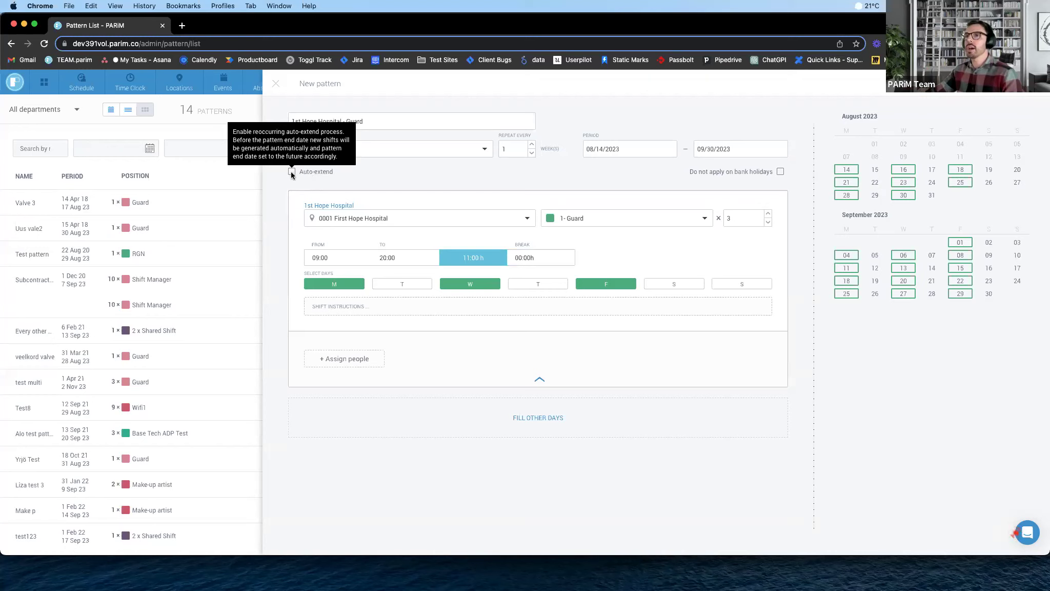
Enable auto-extend for another 1 week, run 7 days before each period ends, and save the 1st Hope Hospital - Guard pattern
left_click(291, 171)
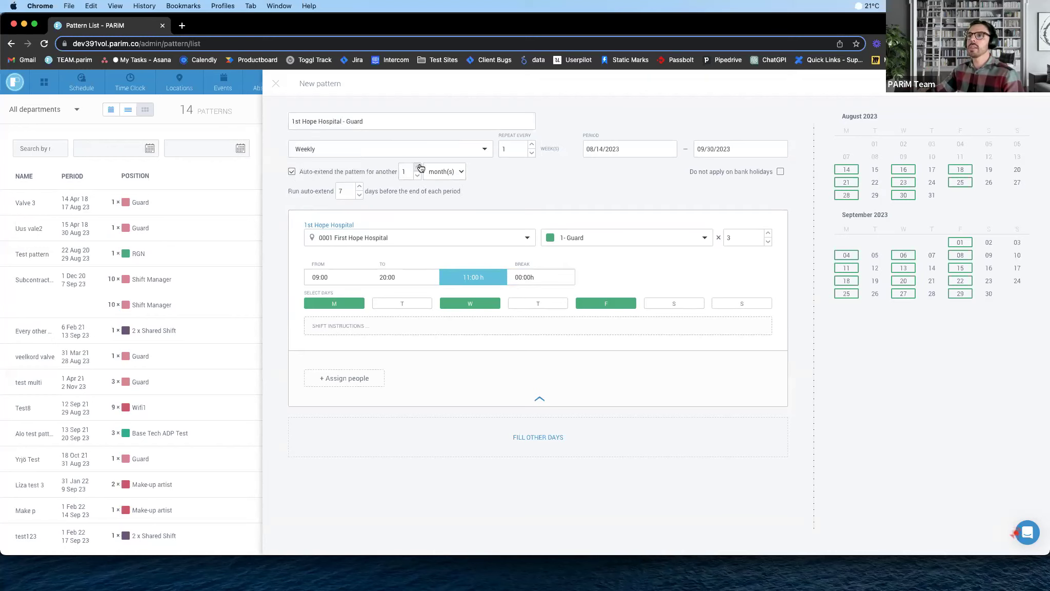
left_click(444, 172)
left_click(454, 162)
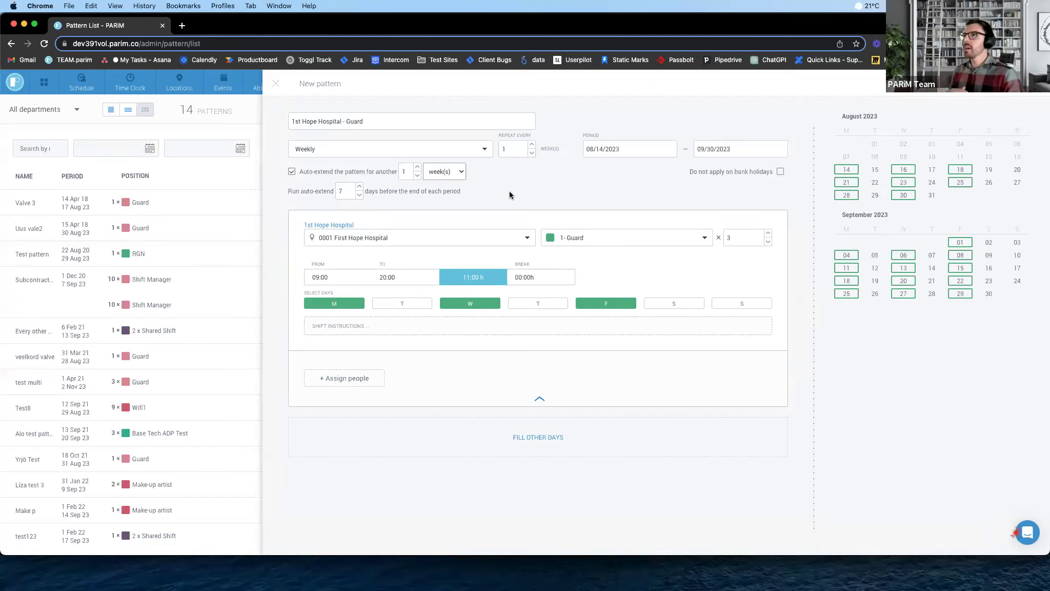
left_click(1011, 84)
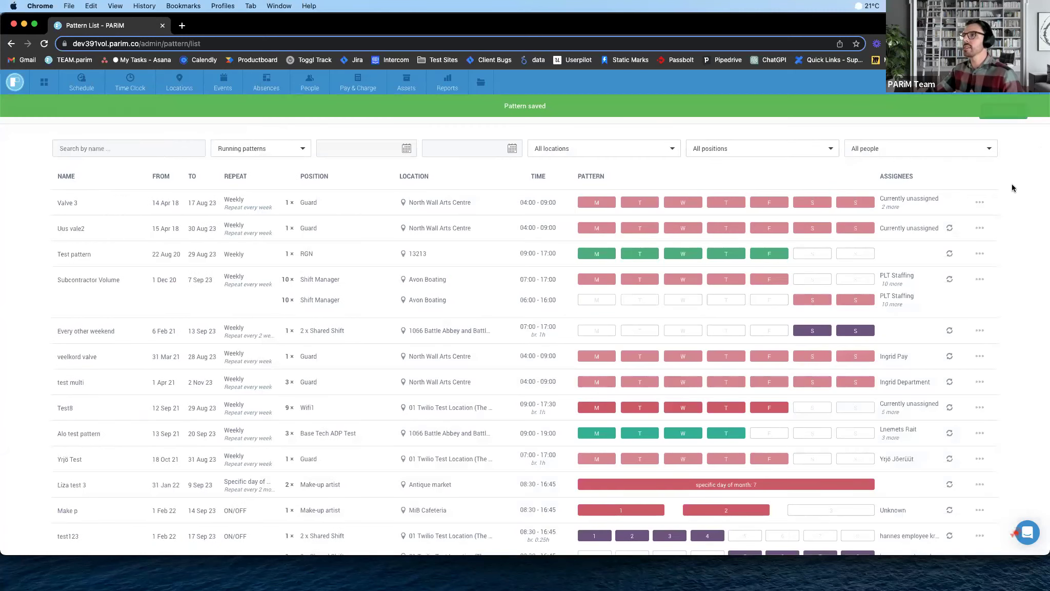
Search the patterns for "gu", open the 1st Hope Hospital - Guard pattern to look at its period end date, and close it unchanged
left_click(128, 148)
type("gu")
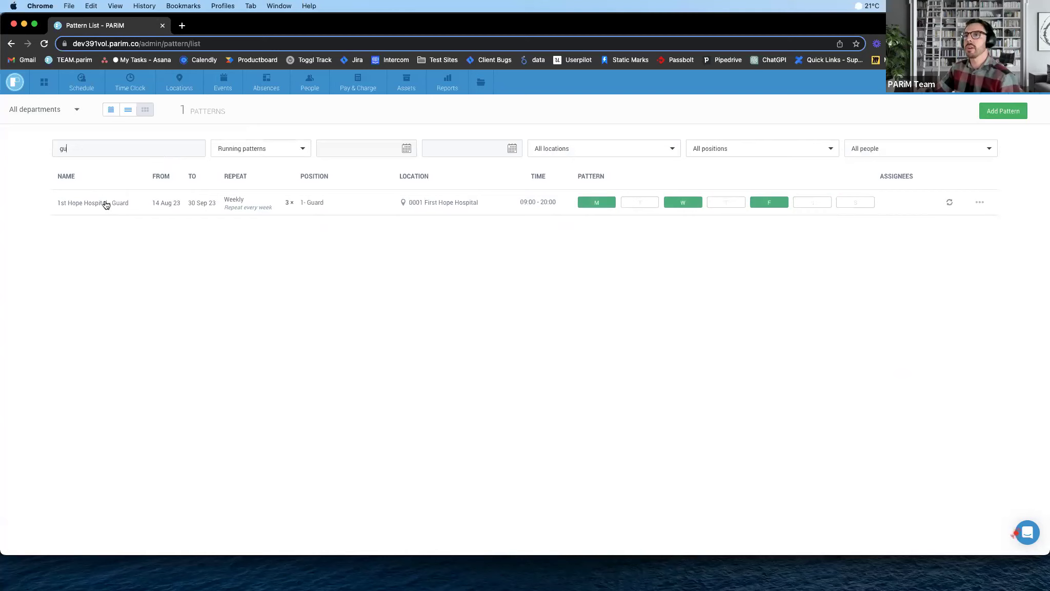
left_click(978, 203)
left_click(953, 215)
left_click(745, 149)
left_click(276, 84)
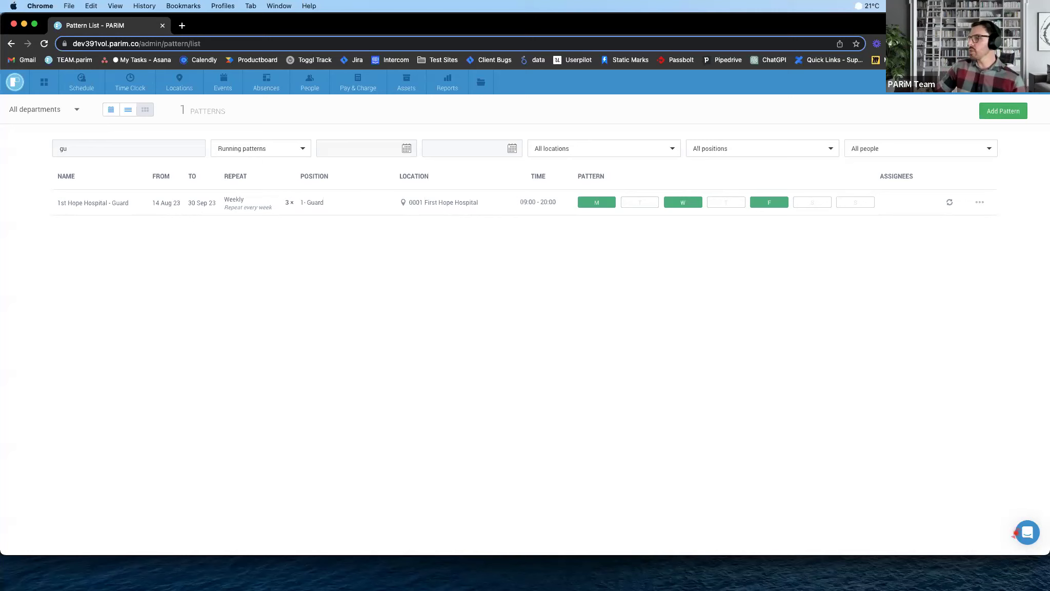
Open the support messenger and start a new message to view the available enquiry options
left_click(1027, 532)
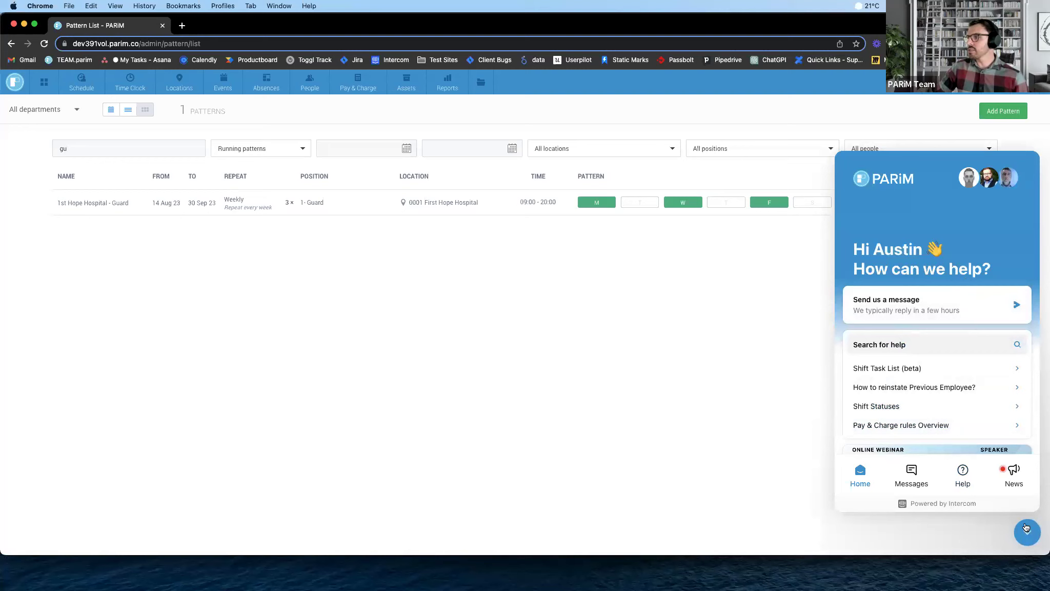
left_click(896, 308)
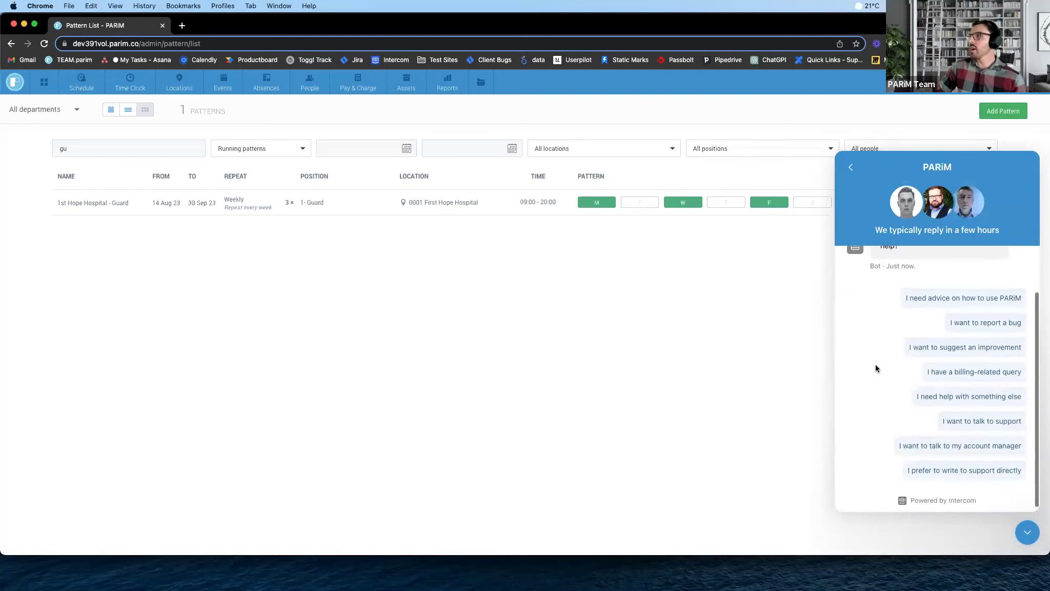